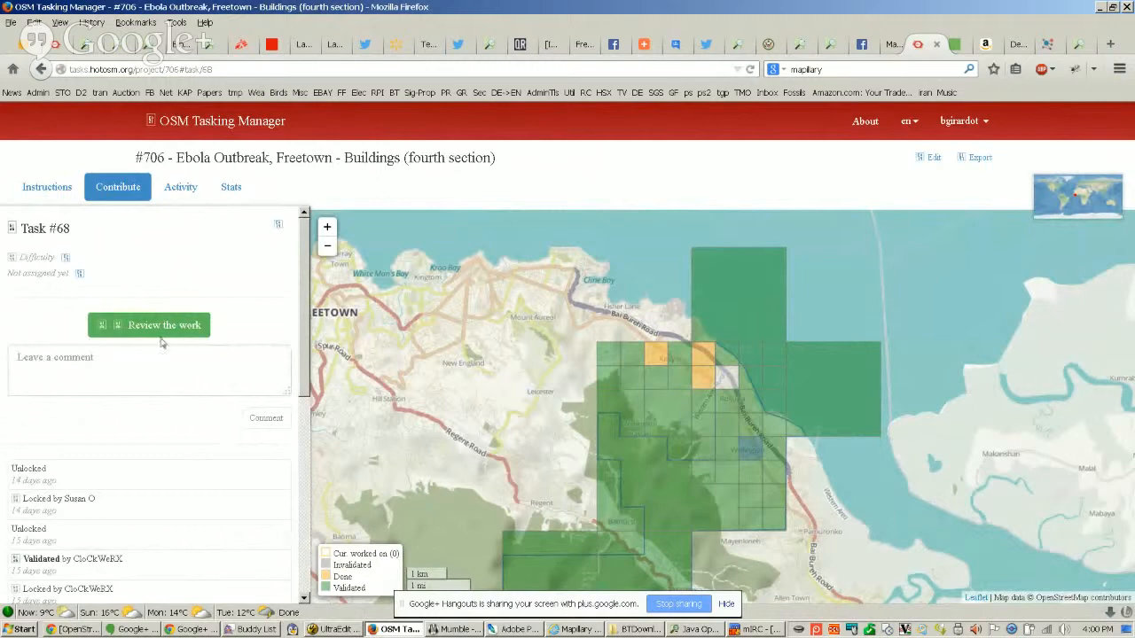
Start reviewing task #68 in the Tasking Manager and switch to the JOSM editor
click(164, 329)
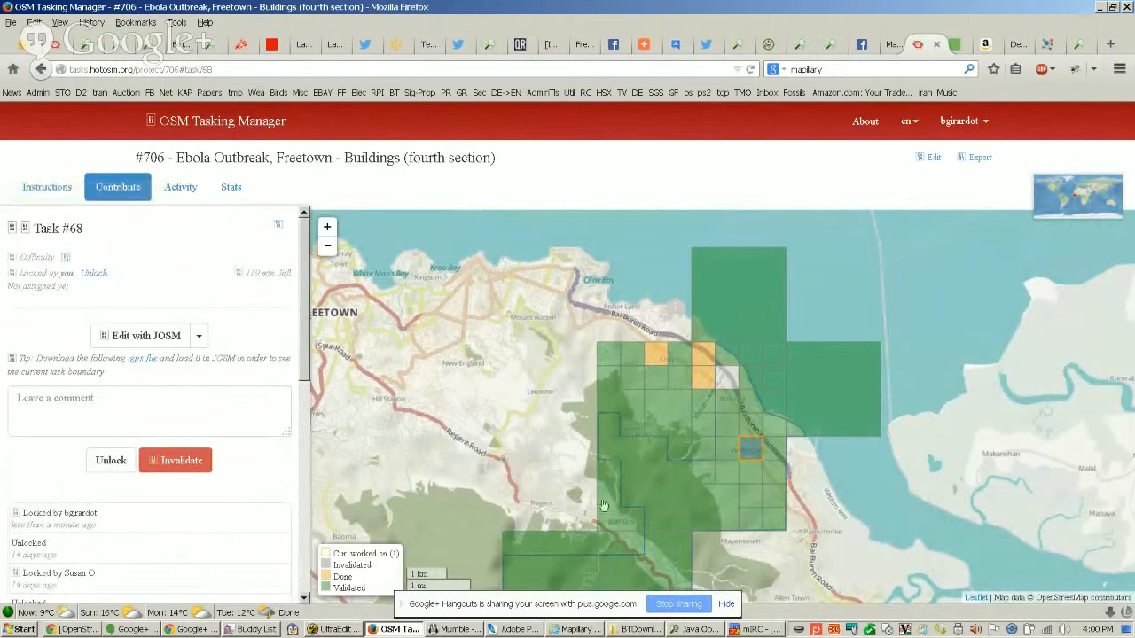
click(696, 630)
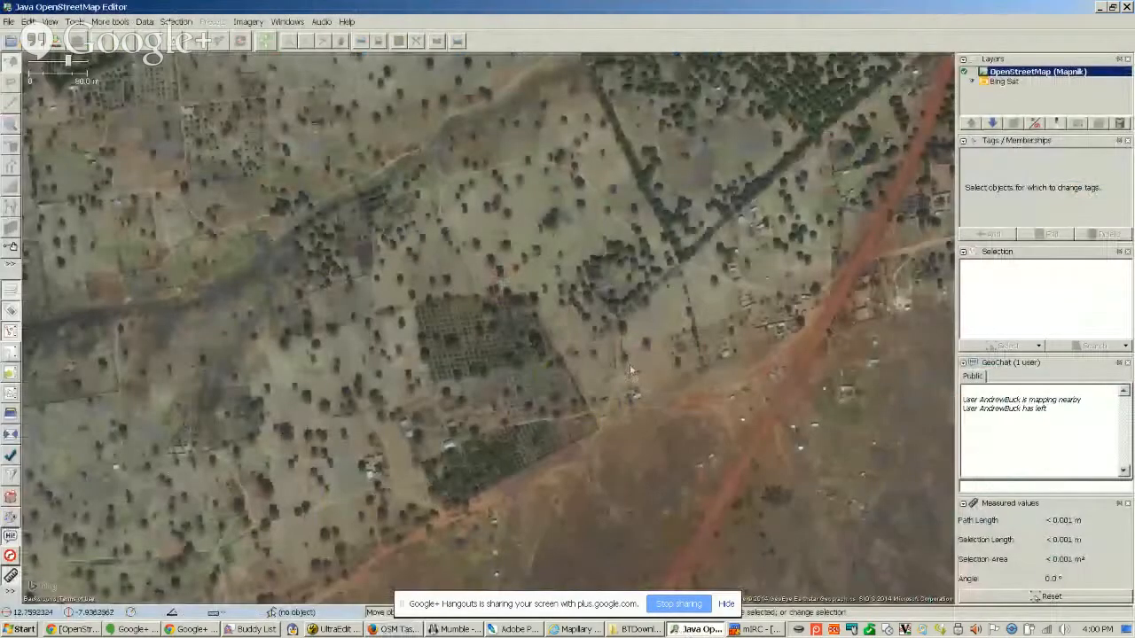
scroll(623, 430, down, 5)
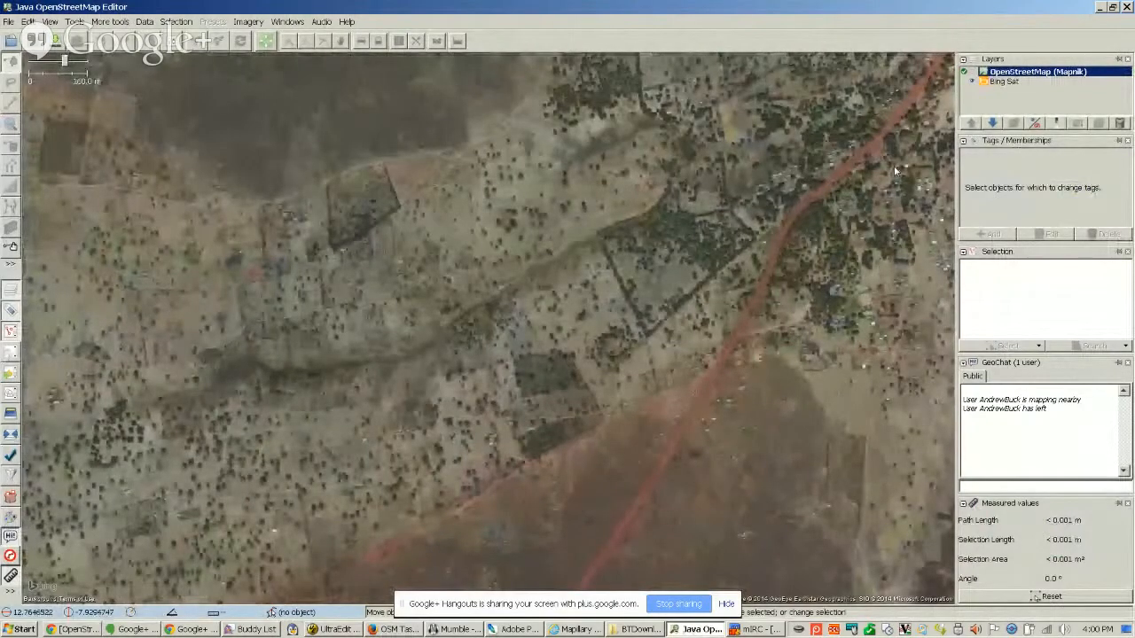
scroll(591, 360, down, 2)
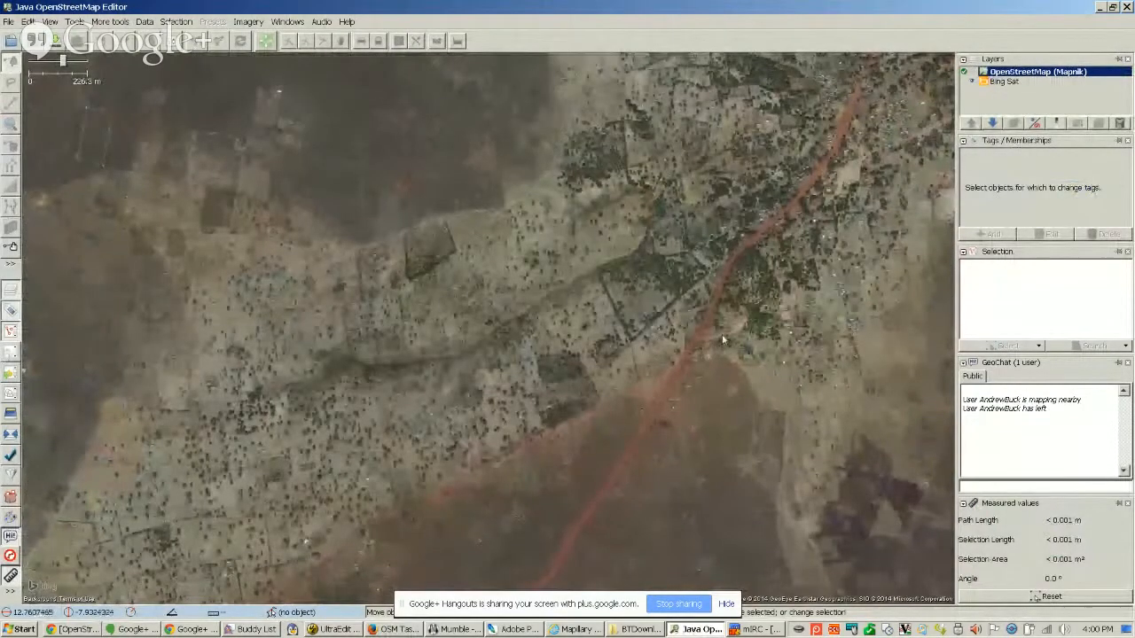
scroll(680, 328, down, 1)
scroll(633, 319, down, 1)
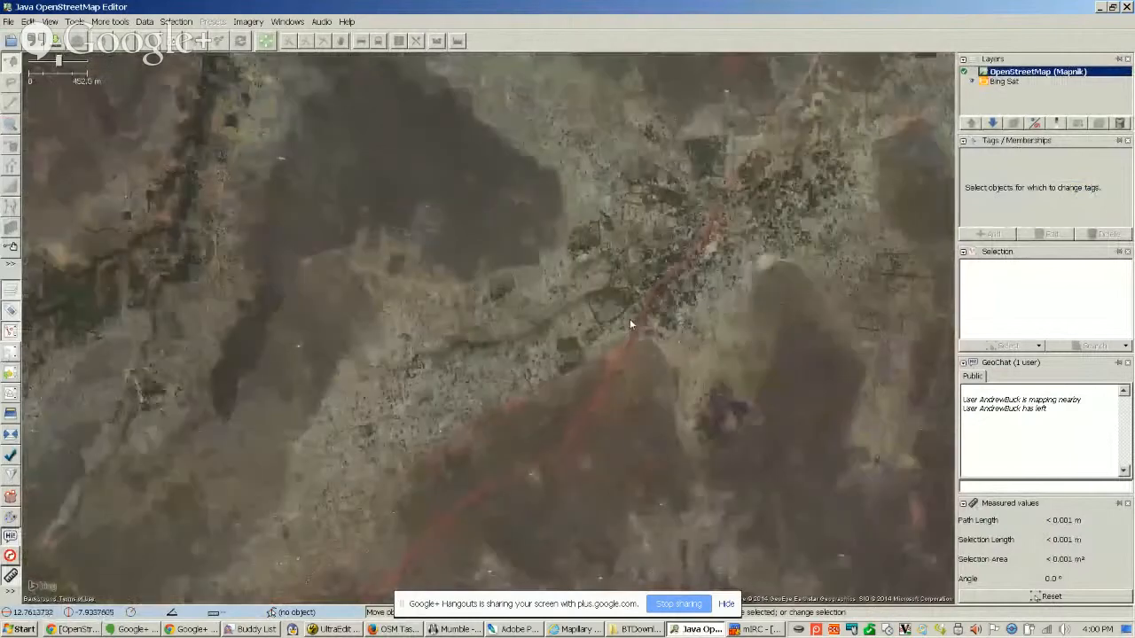
scroll(609, 316, up, 1)
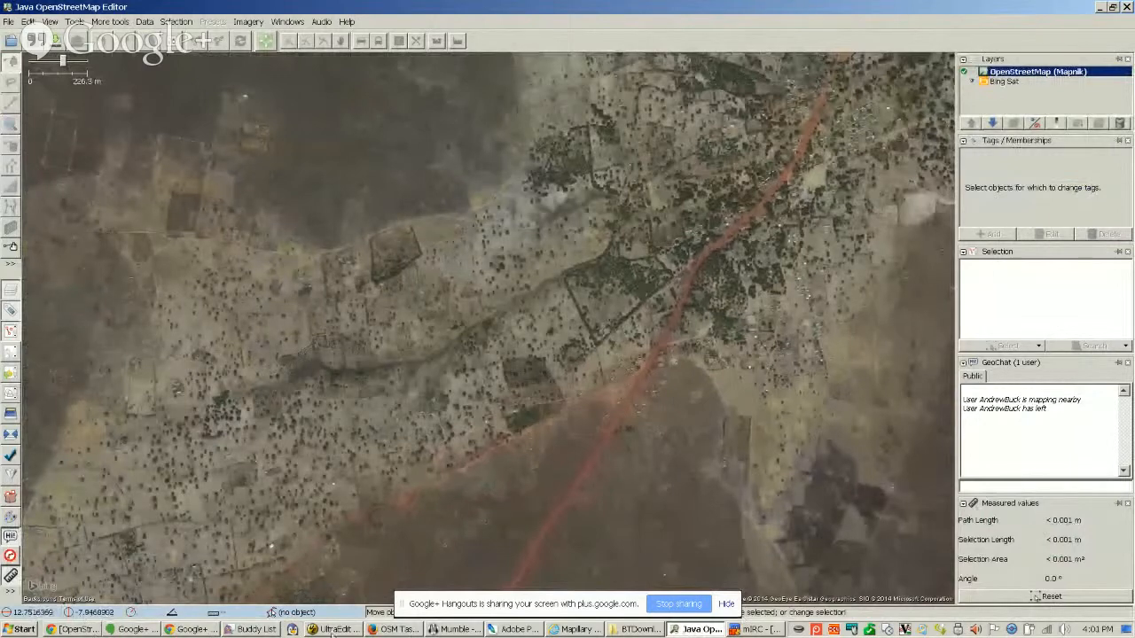
Return to the Tasking Manager, send task #68 to JOSM for editing, and switch to JOSM
click(370, 629)
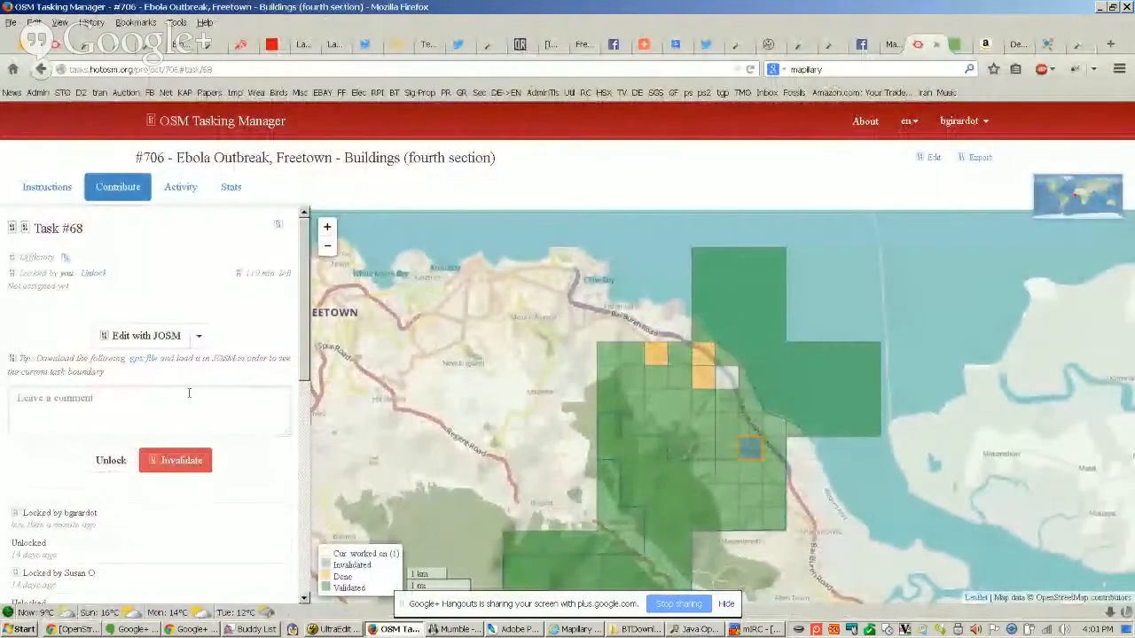
click(140, 340)
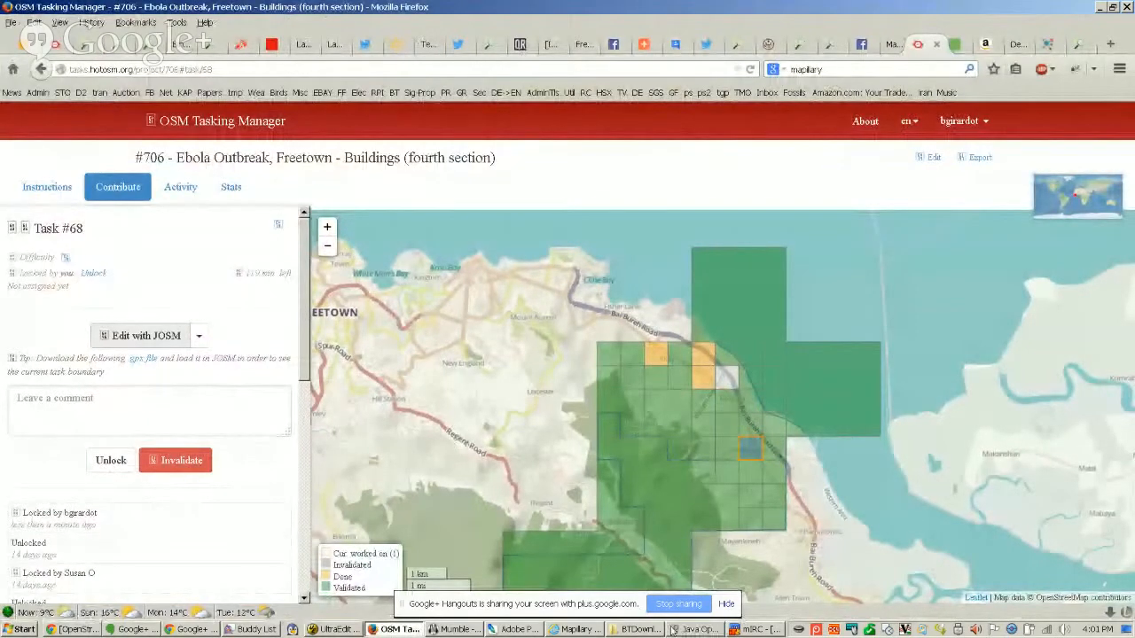
mouse_move(684, 631)
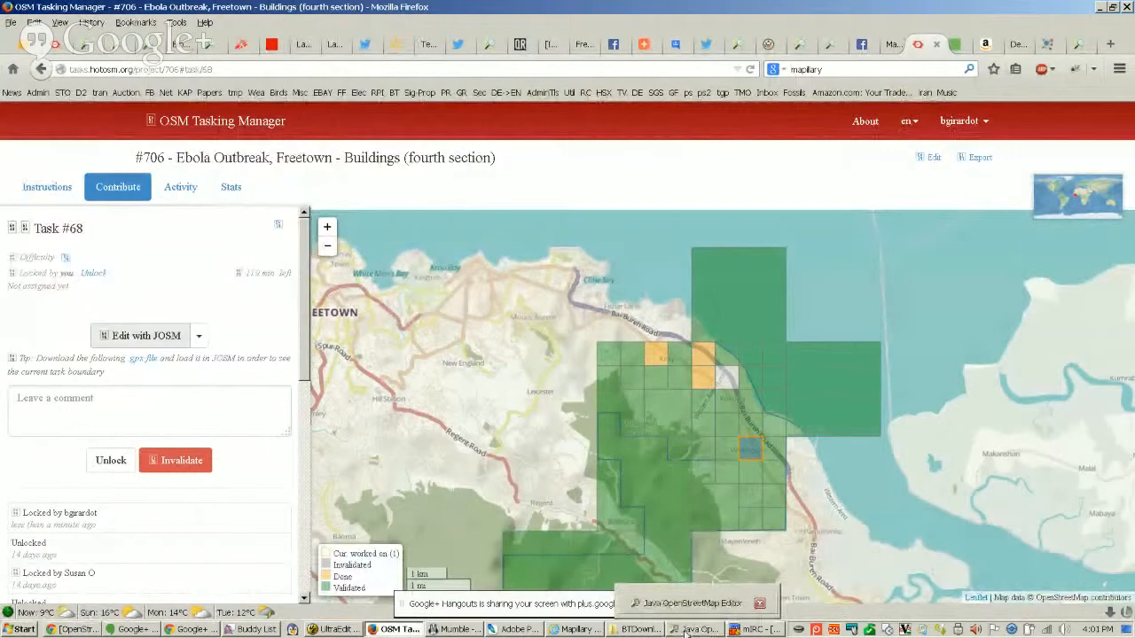
click(684, 631)
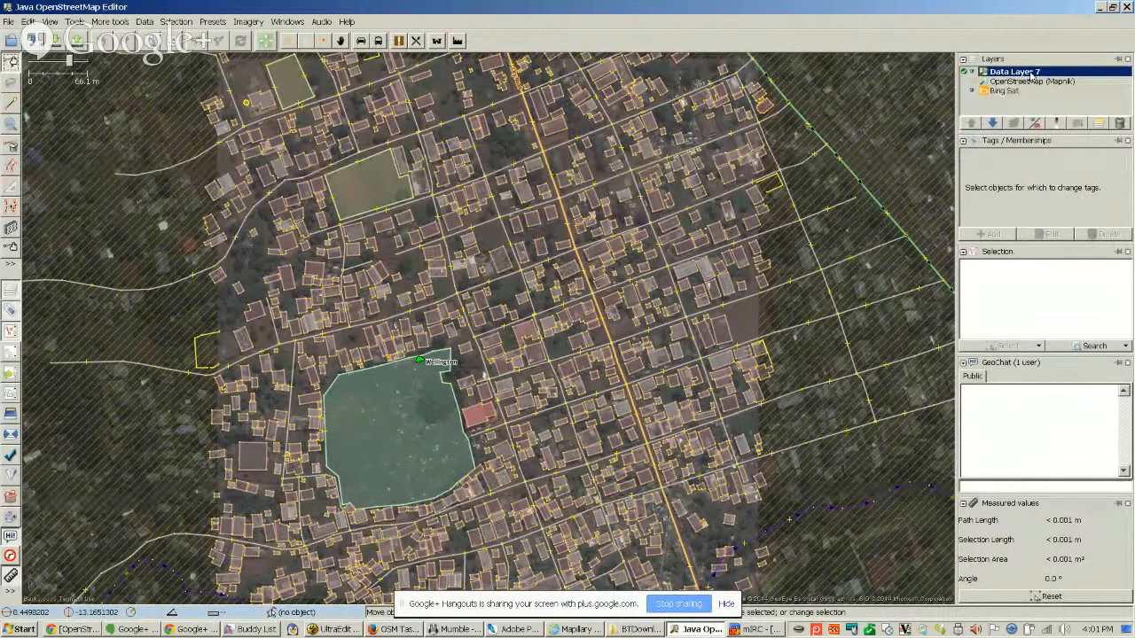
Hide and show Data Layer 7 repeatedly to compare the mapped buildings with the satellite imagery
click(971, 73)
click(971, 74)
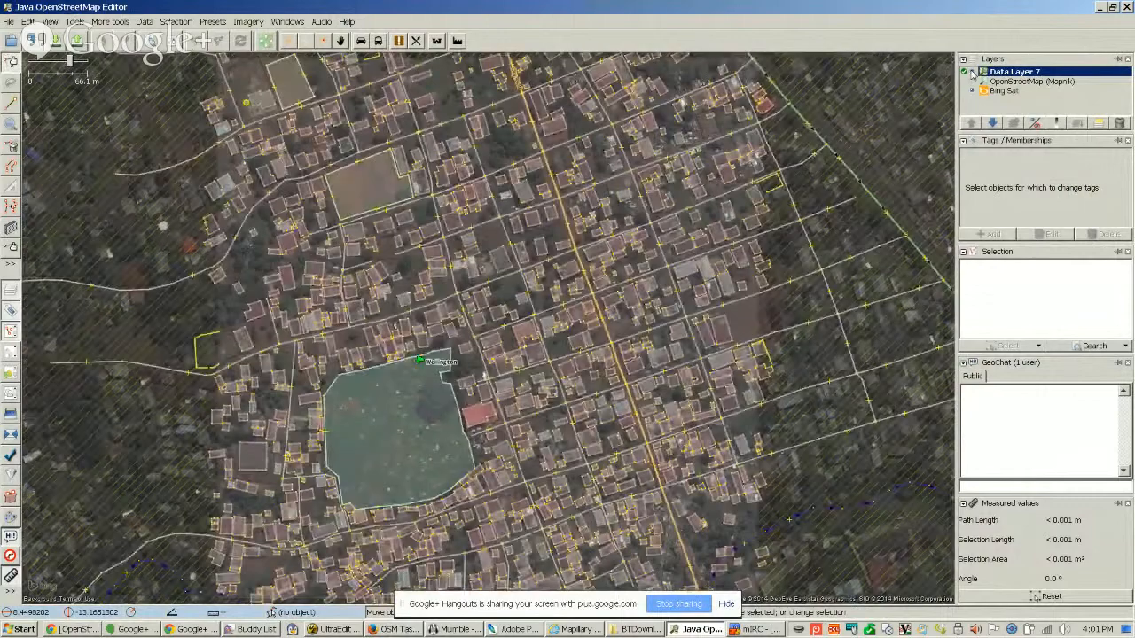
click(971, 73)
click(972, 73)
click(972, 74)
click(972, 74)
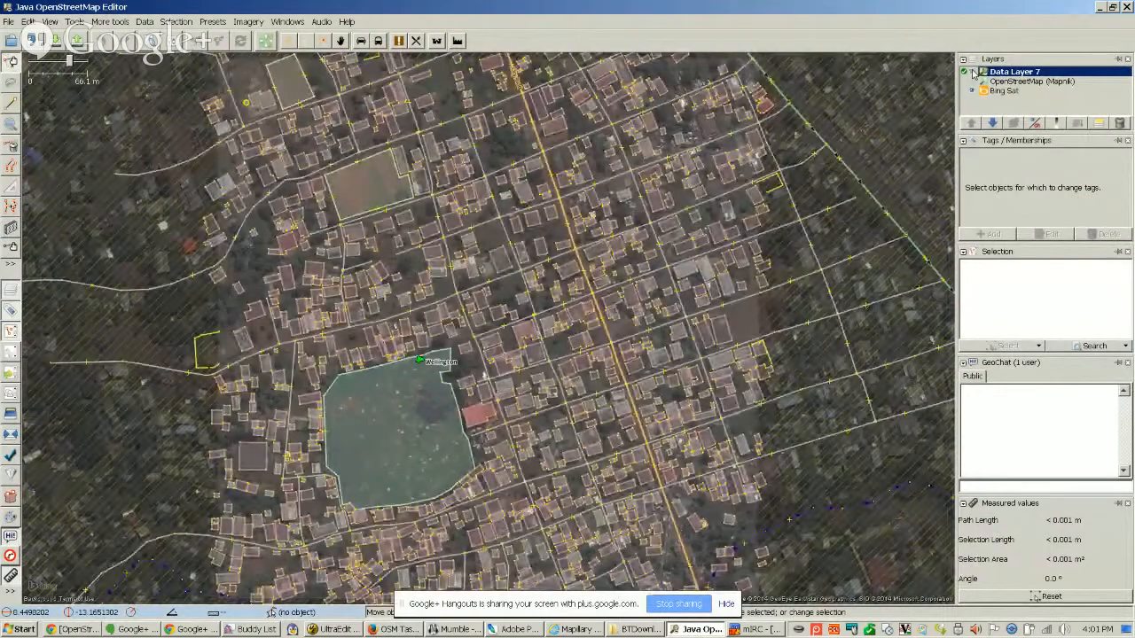
click(973, 74)
click(972, 74)
click(973, 74)
Select the Bing Sat layer and switch its visibility off and on while Data Layer 7 is hidden
click(1002, 92)
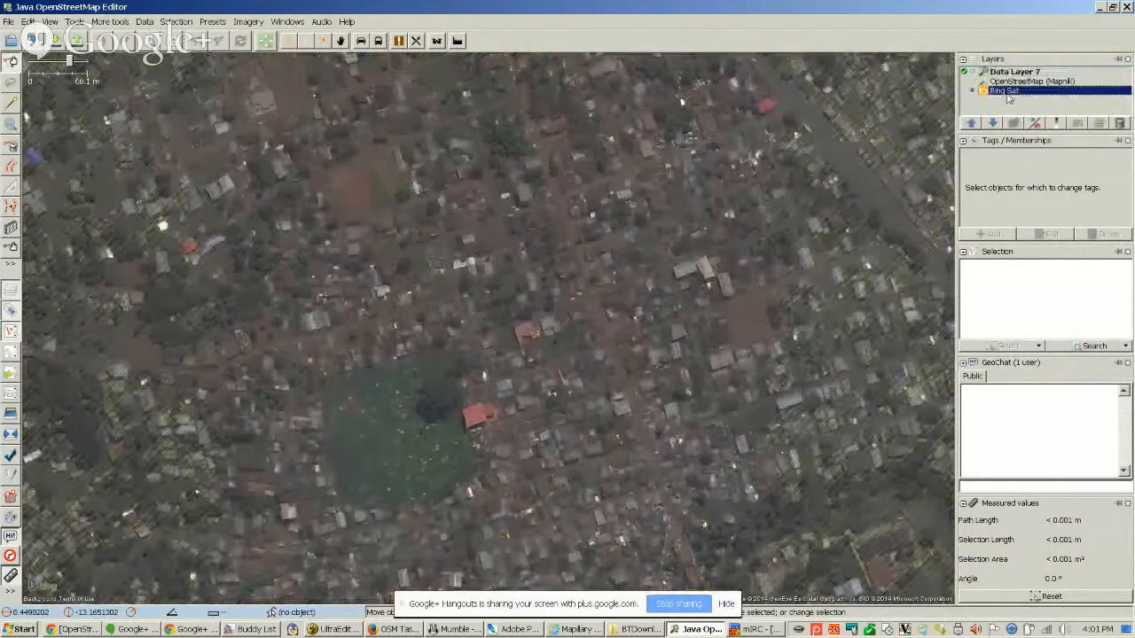
click(973, 92)
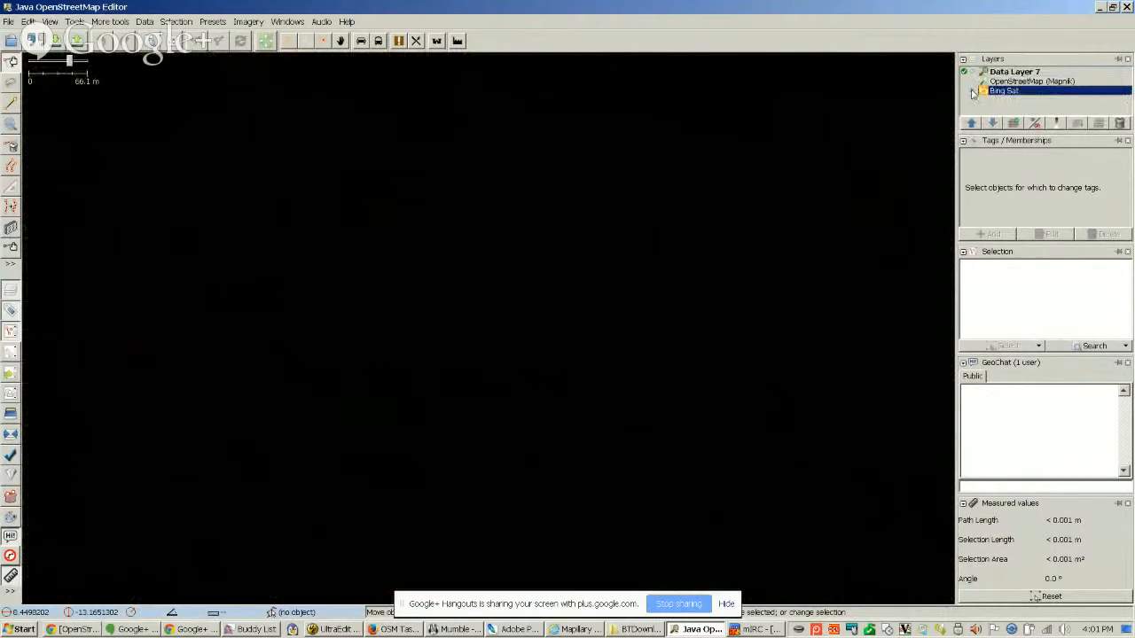
click(973, 93)
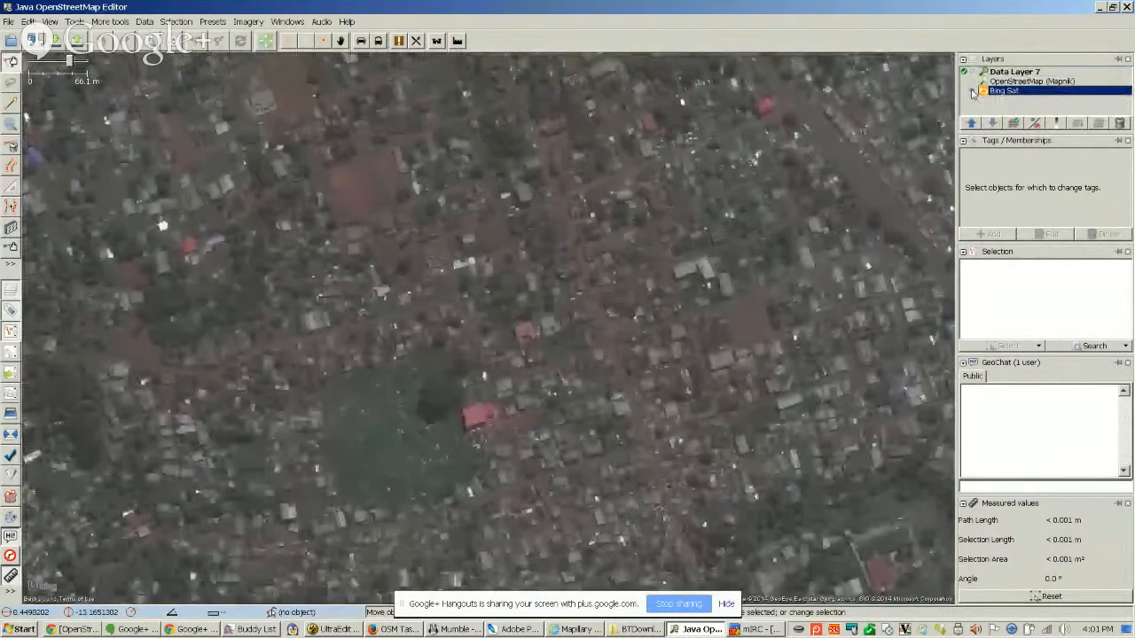
click(973, 93)
click(972, 93)
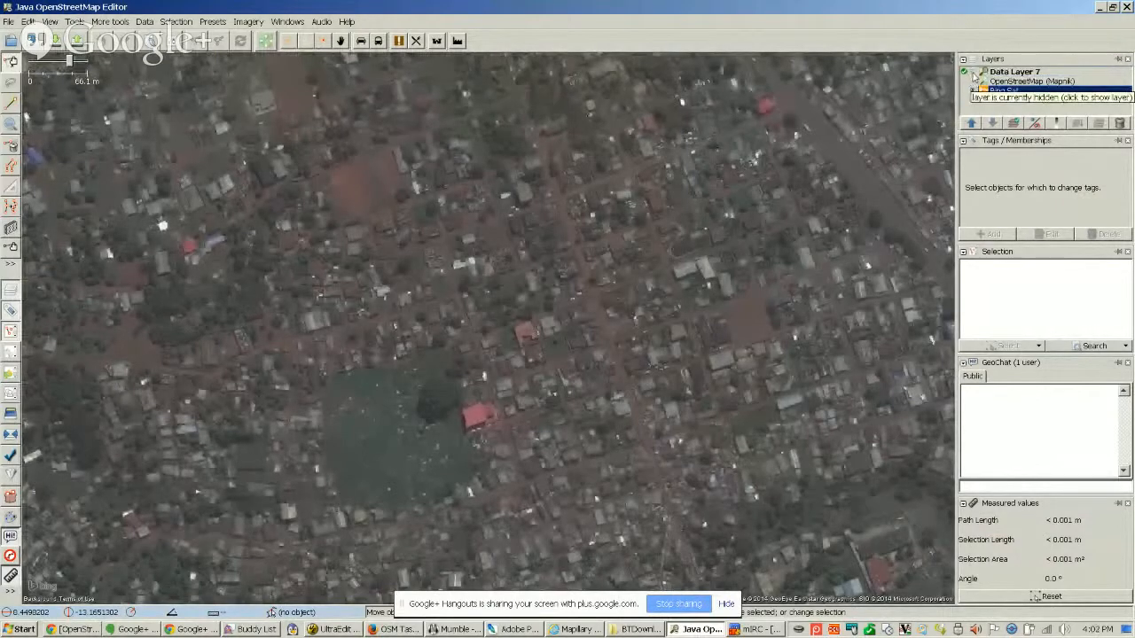
Make Data Layer 7 visible, and hide and show the Bing Sat imagery beneath it
click(972, 77)
click(973, 77)
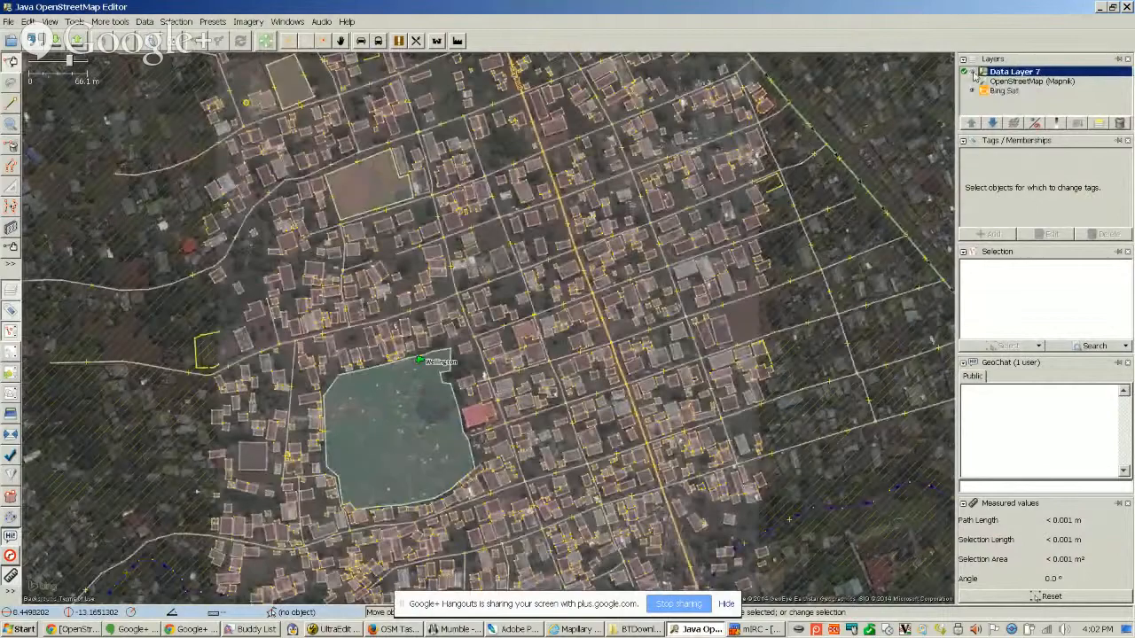
click(973, 78)
click(972, 91)
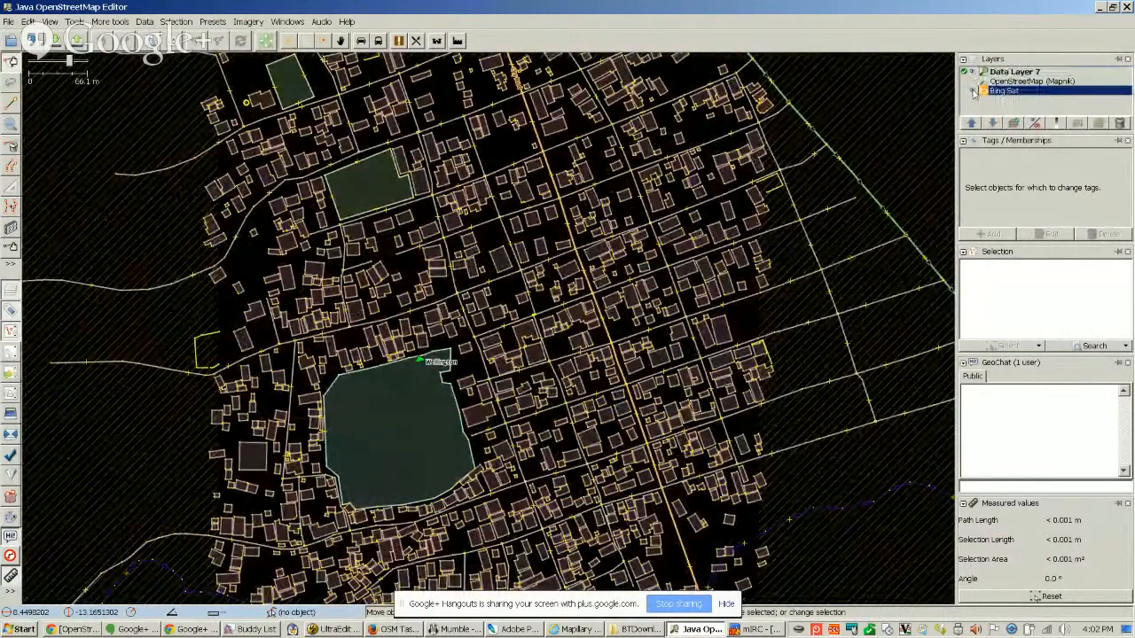
click(974, 92)
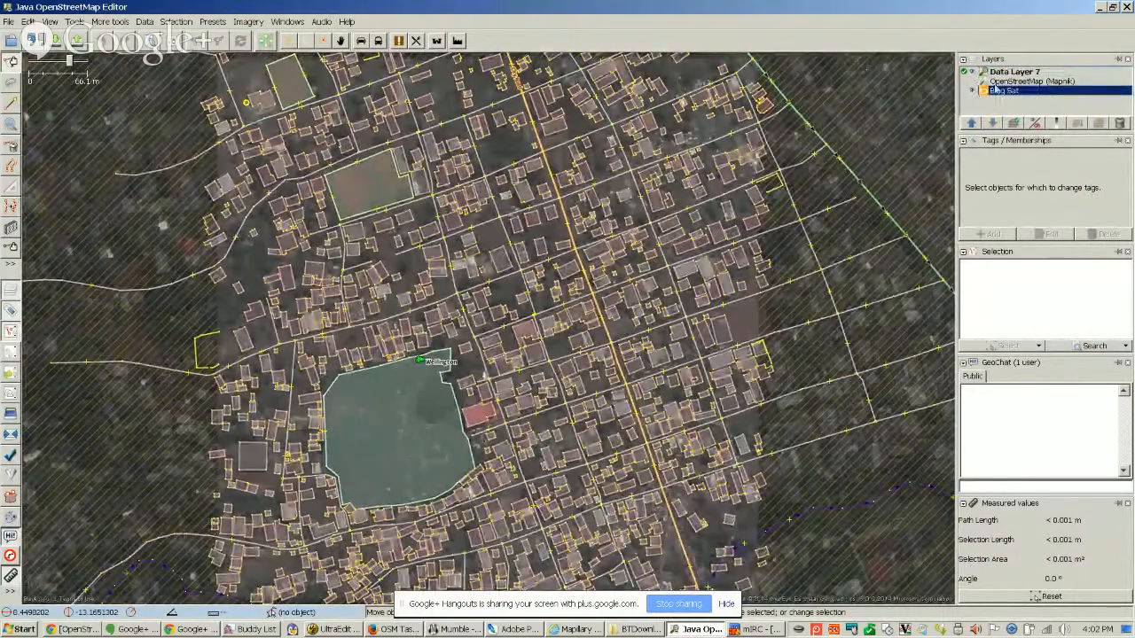
Fade the Bing Sat imagery around the cemetery to fully transparent and restore its full opacity
click(524, 335)
scroll(523, 341, up, 3)
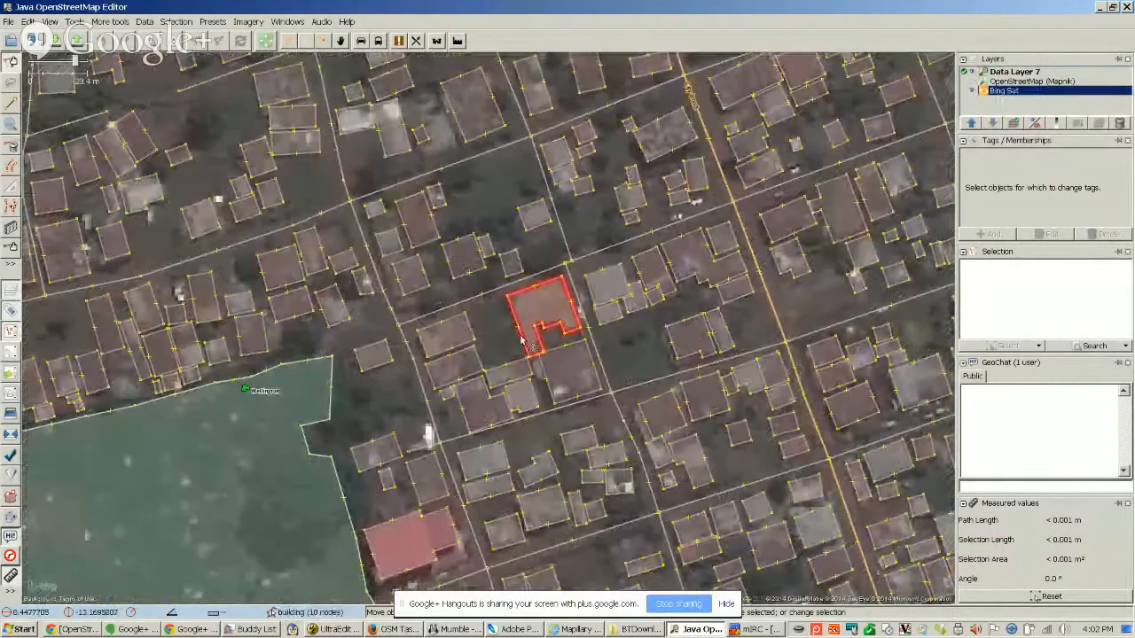
drag(547, 331, 814, 146)
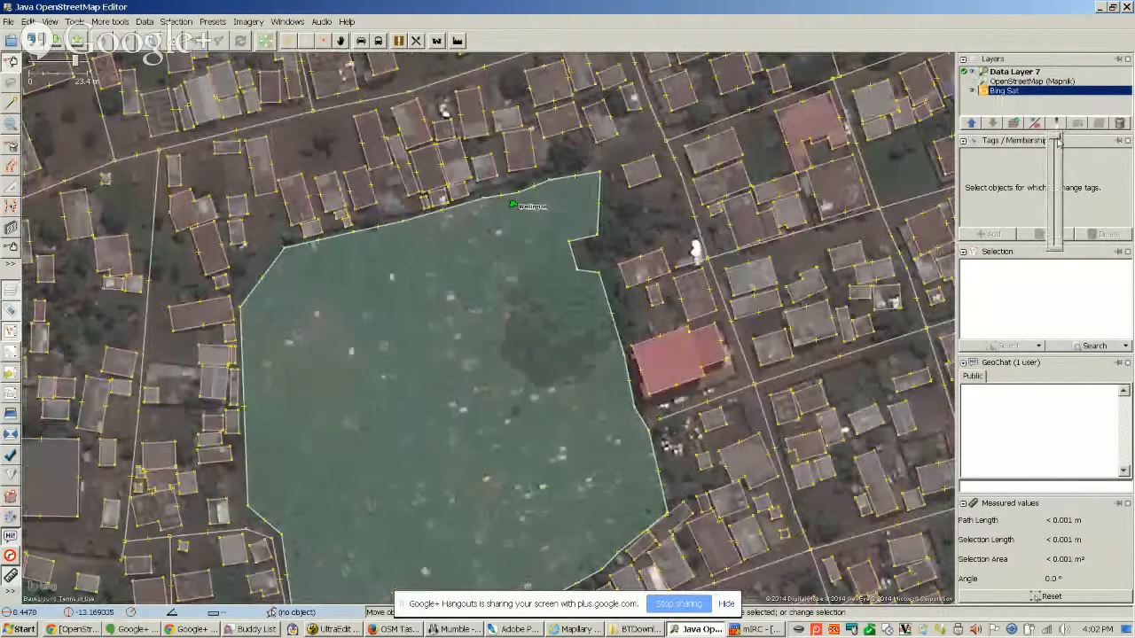
drag(1055, 144, 1056, 271)
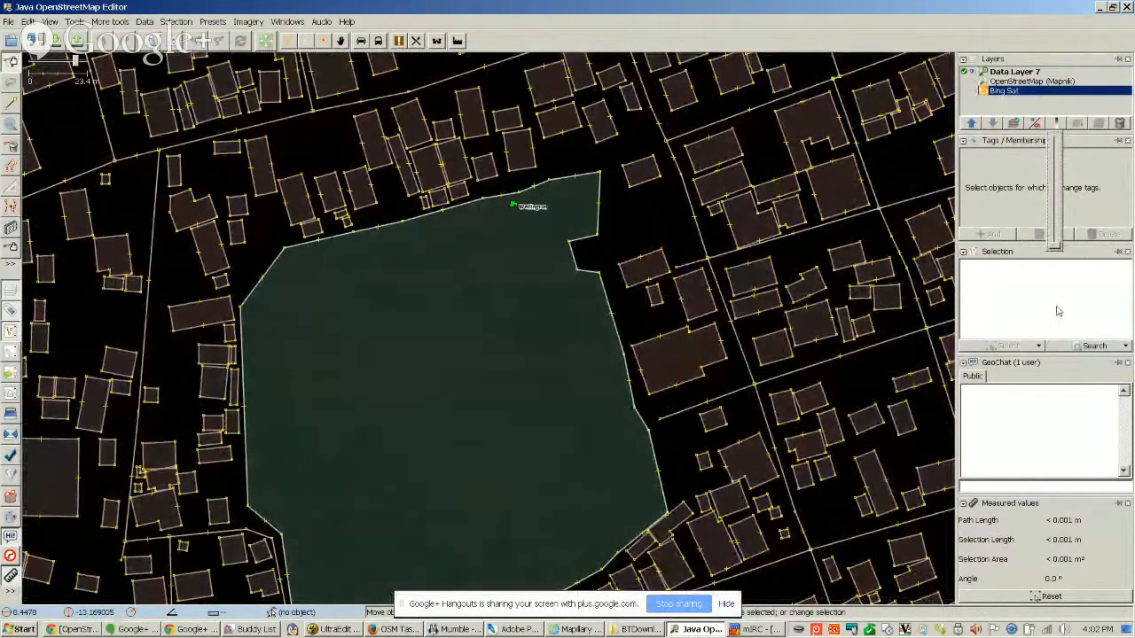
drag(1057, 310, 1056, 133)
click(1024, 80)
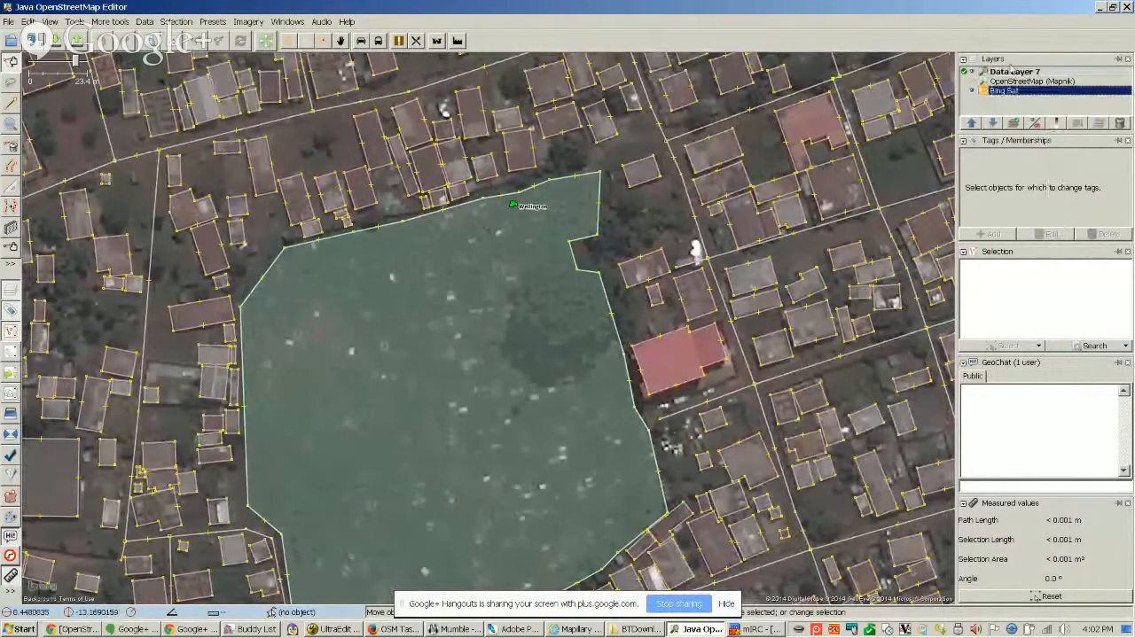
Select Data Layer 7 and check its opacity control, leaving the layer fully opaque
click(1011, 71)
click(1055, 123)
mouse_move(1056, 139)
mouse_down()
mouse_move(1067, 298)
mouse_move(1057, 200)
mouse_move(1055, 277)
mouse_move(1050, 129)
mouse_up()
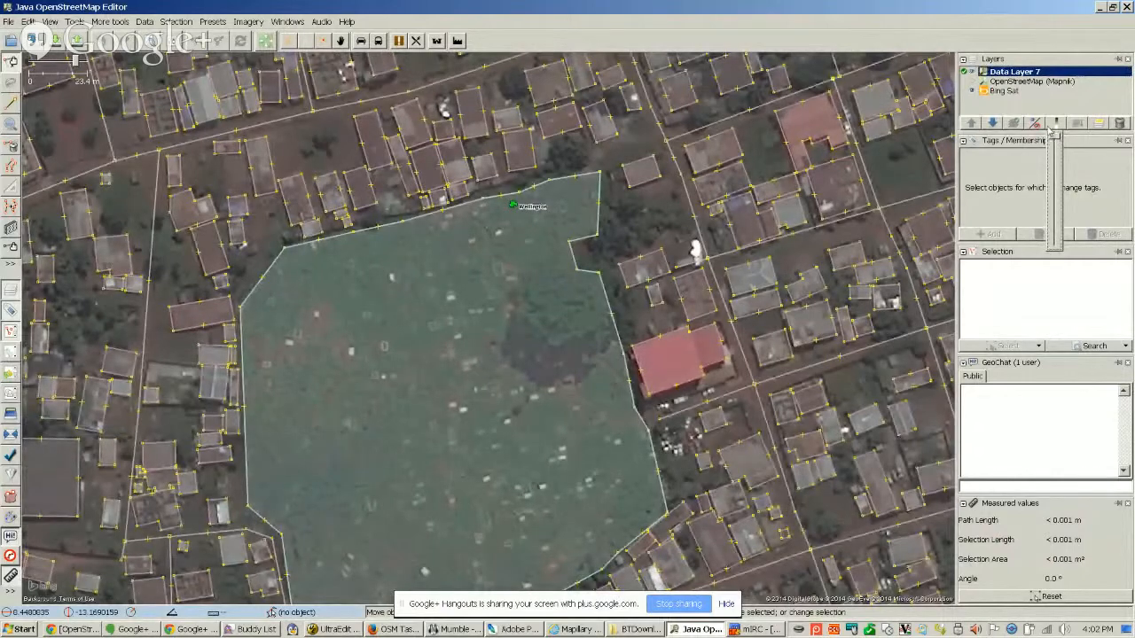
Inspect the edit history of the four-node building just north of the cemetery and close the history
drag(640, 216, 656, 201)
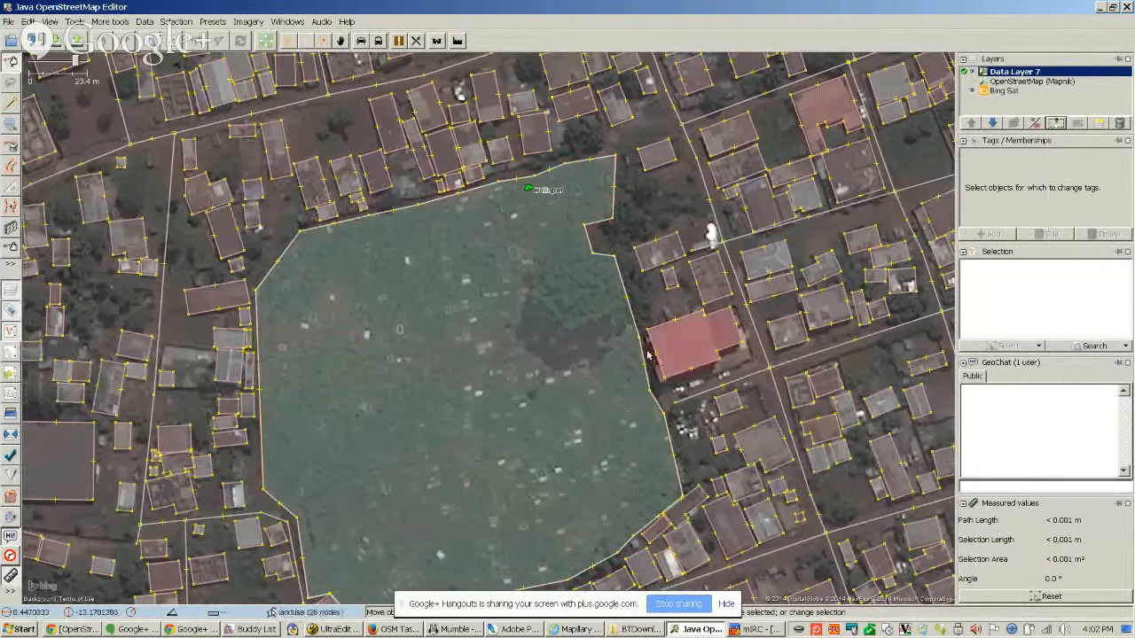
scroll(660, 314, down, 2)
click(574, 211)
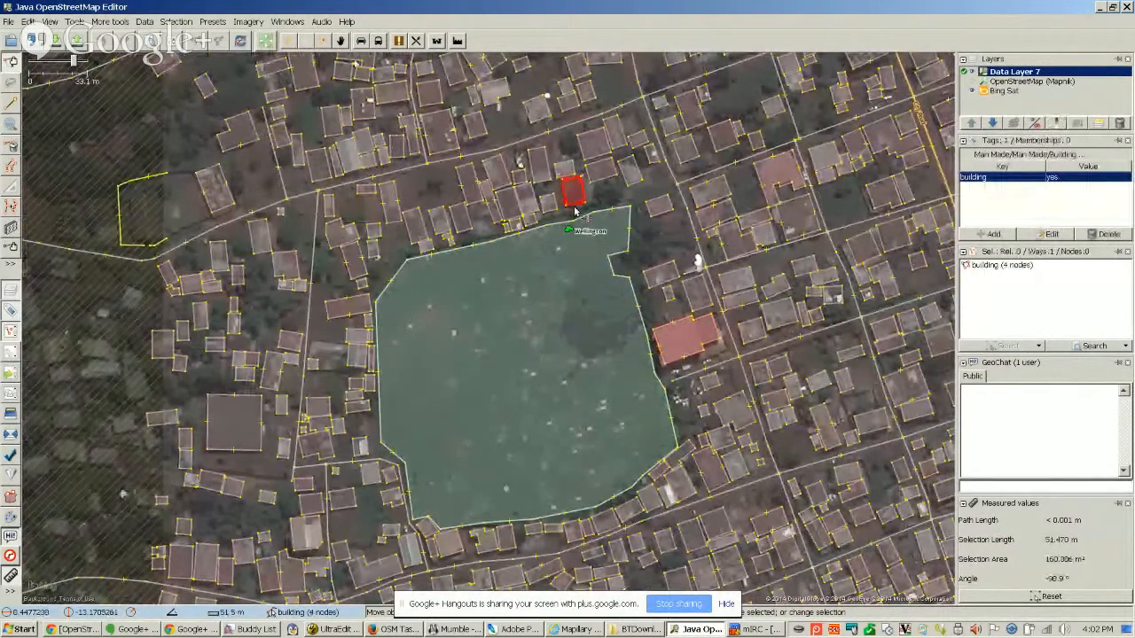
key(ctrl+h)
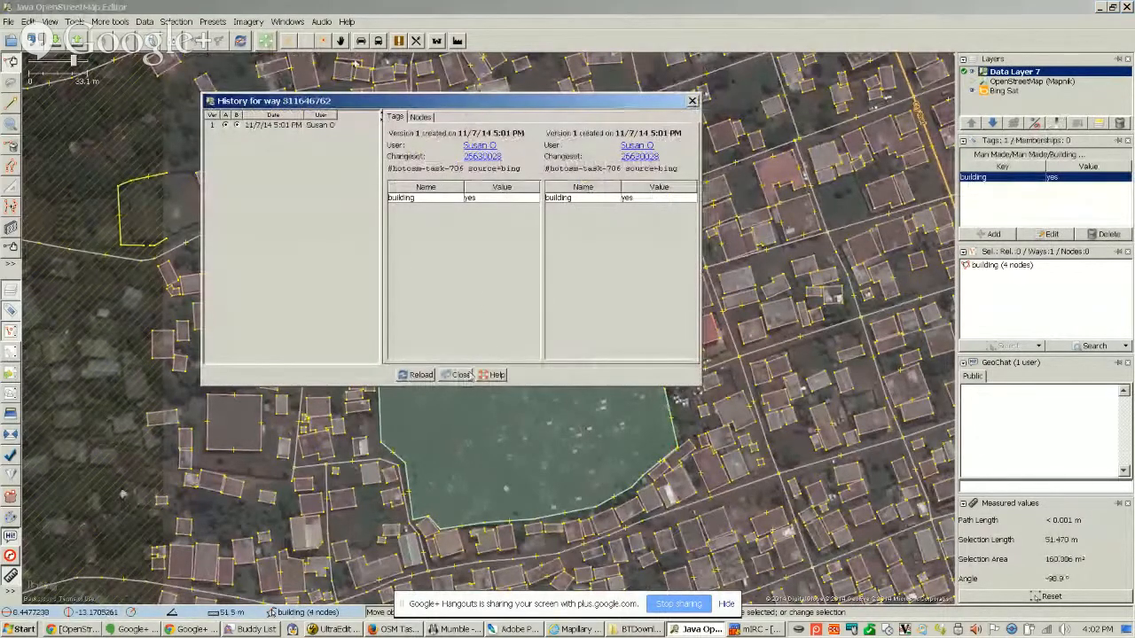
click(452, 376)
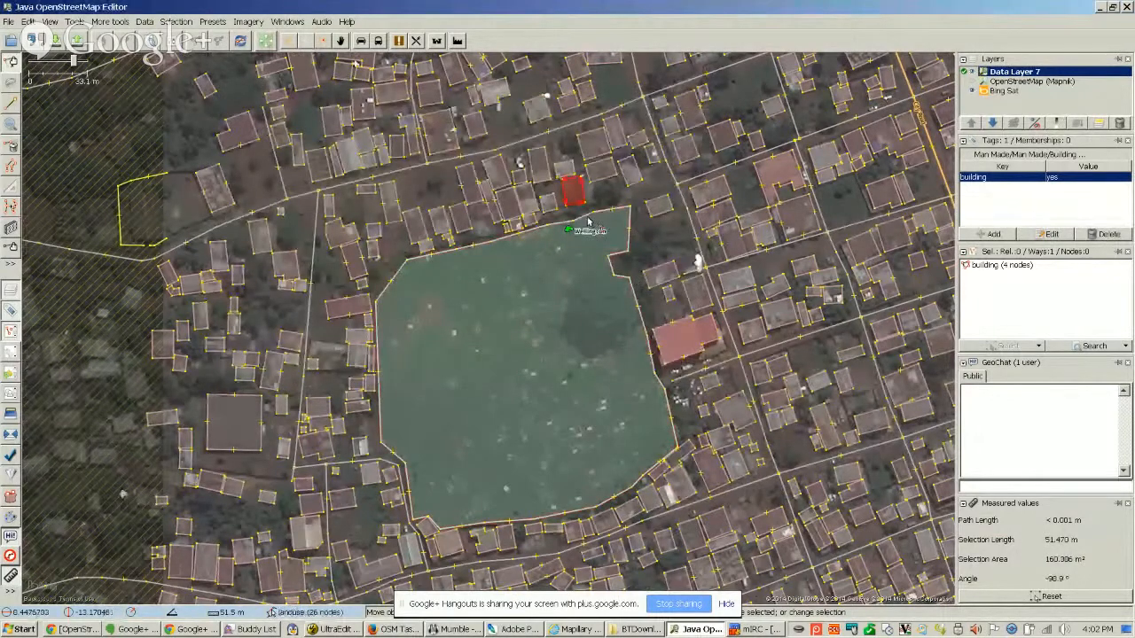
Inspect the edit history of the neighbouring five-node building to the northeast and close the history
click(601, 183)
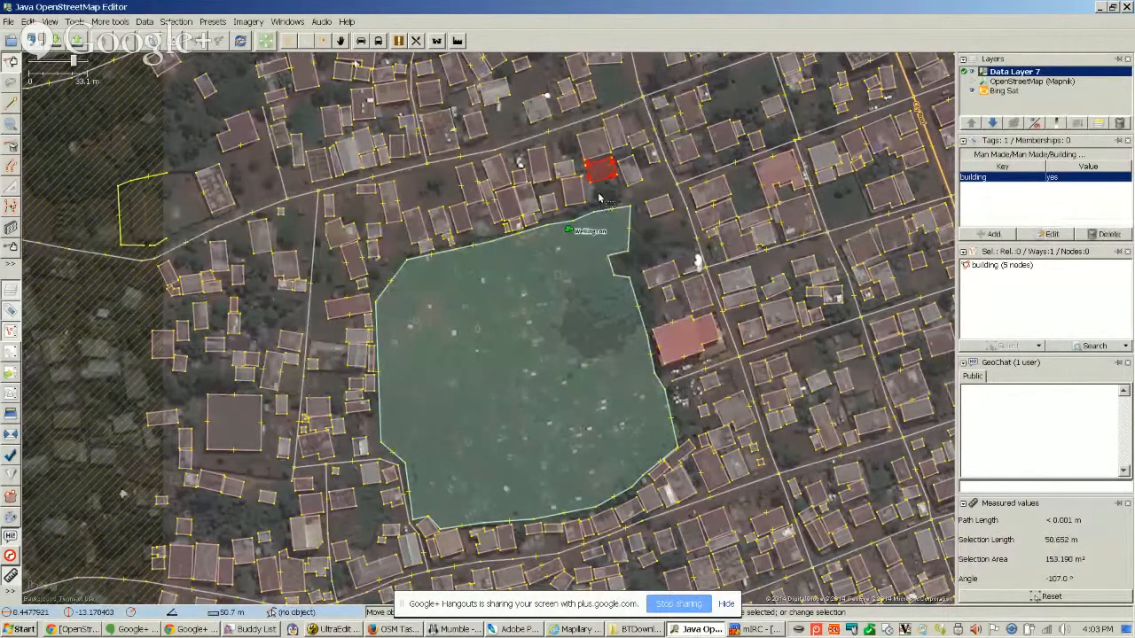
key(ctrl+h)
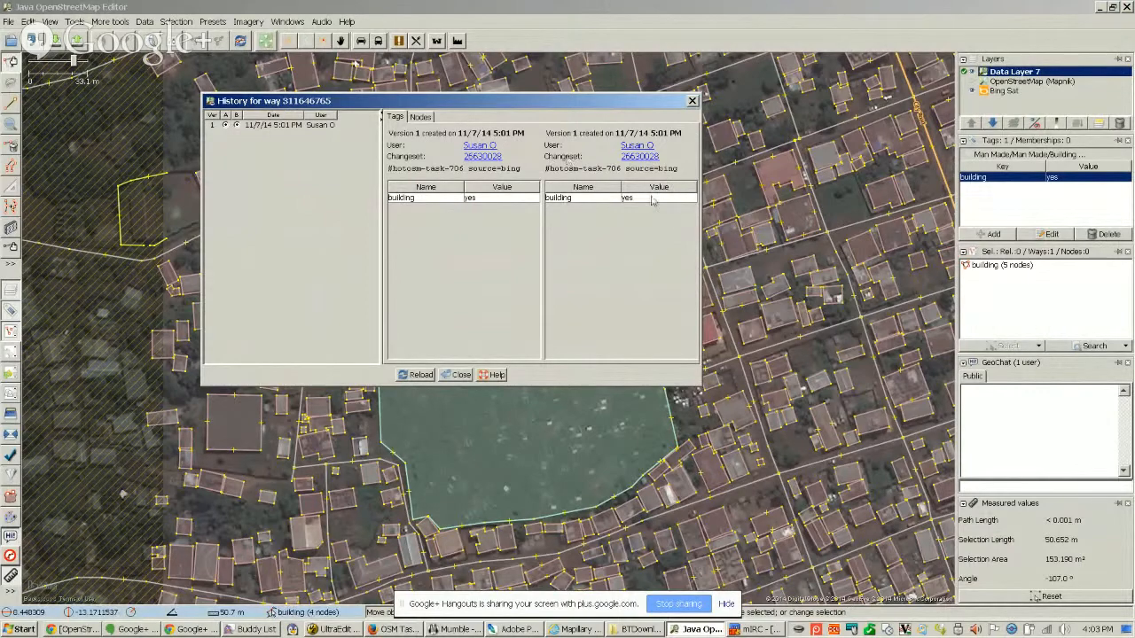
click(693, 100)
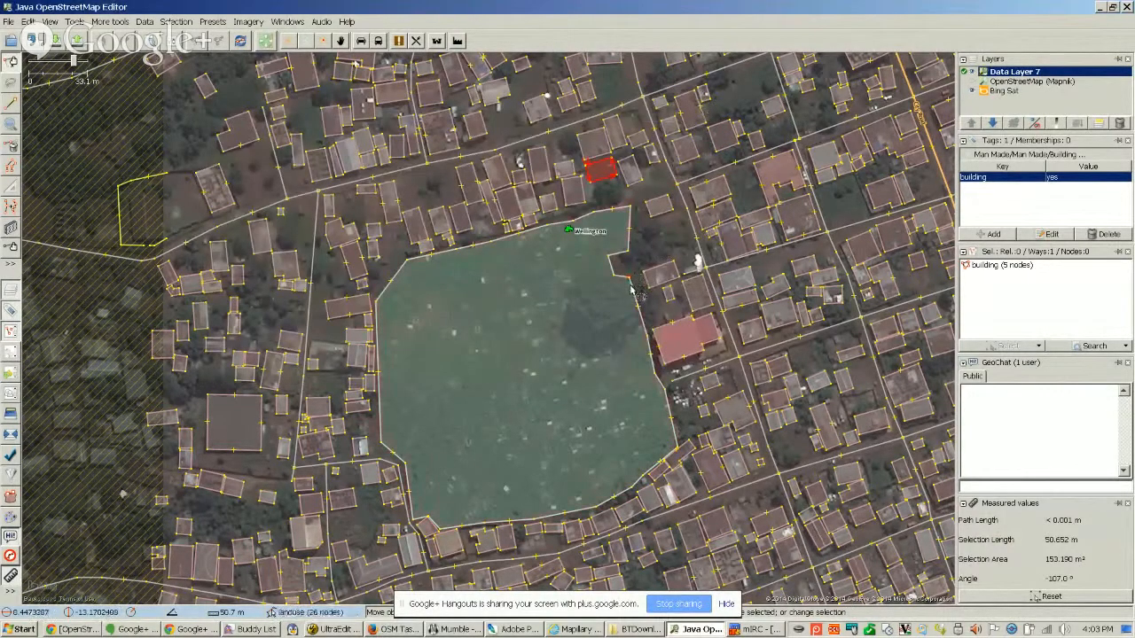
Inspect the edit history of the cemetery land-use area, close it, and examine the area's imagery up close
click(632, 290)
key(ctrl+h)
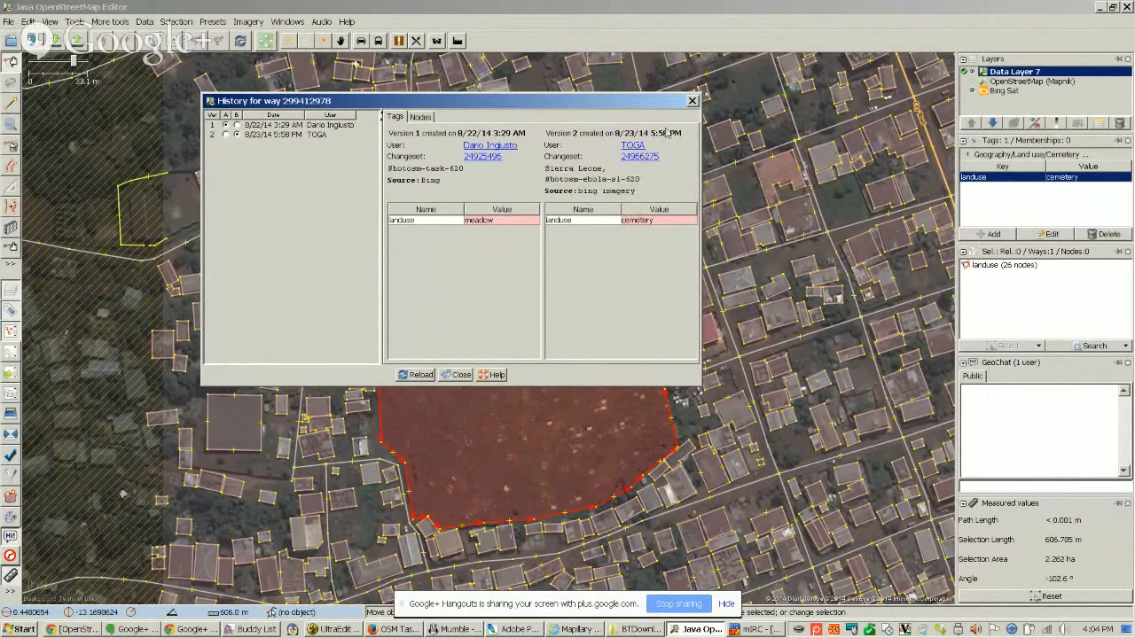
click(692, 100)
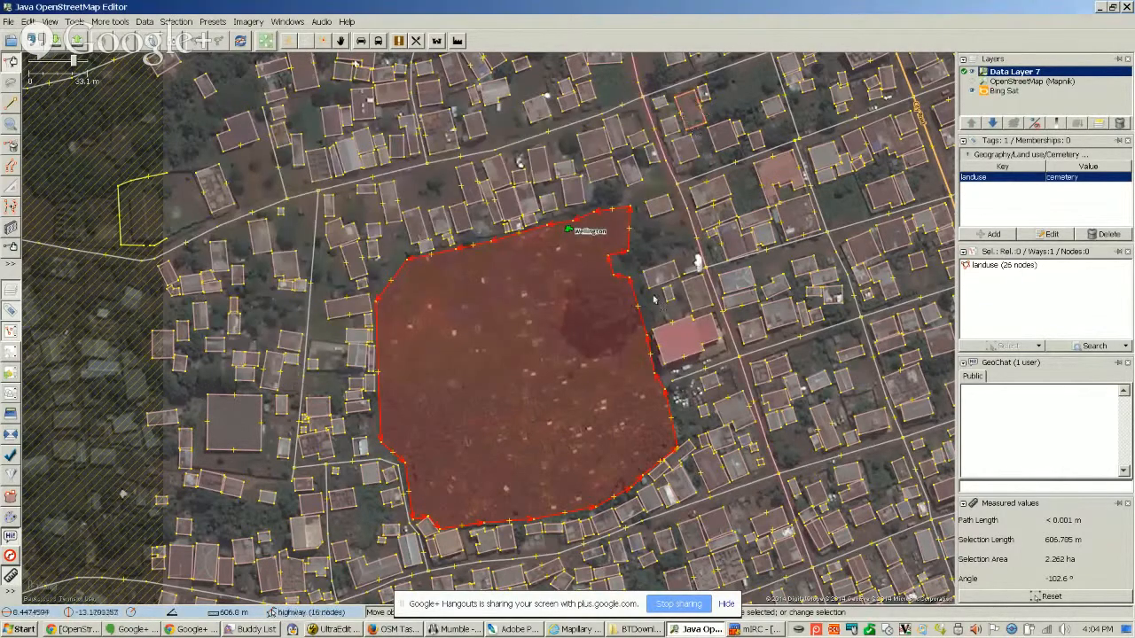
scroll(541, 422, up, 4)
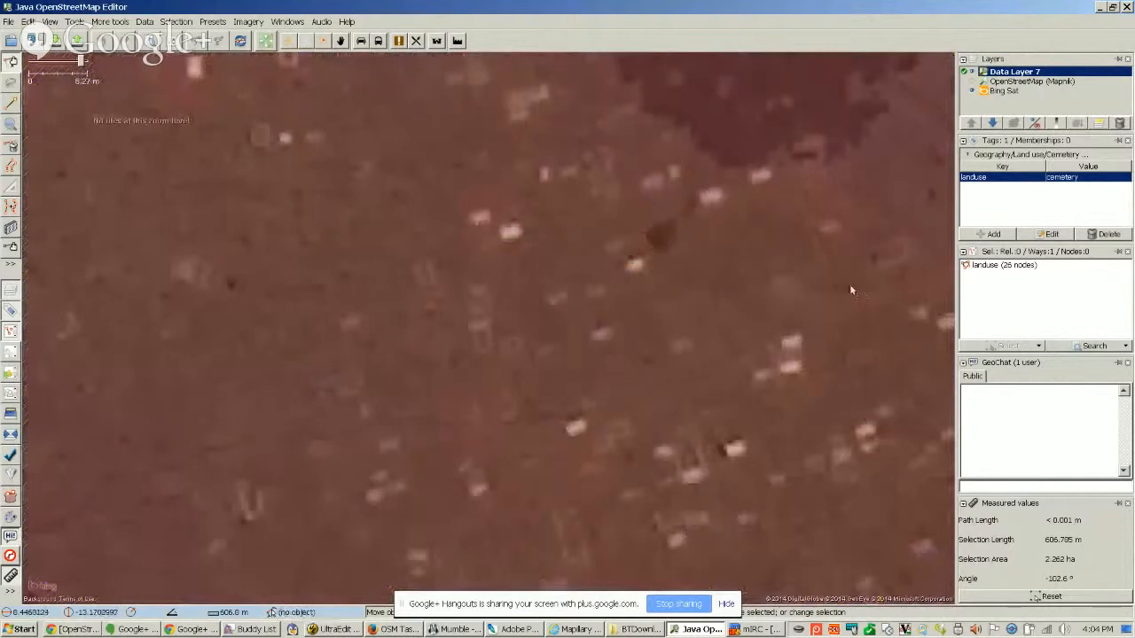
Hide Data Layer 7, examine the Bing imagery of the cemetery and its boundaries, and show the data layer again
click(973, 72)
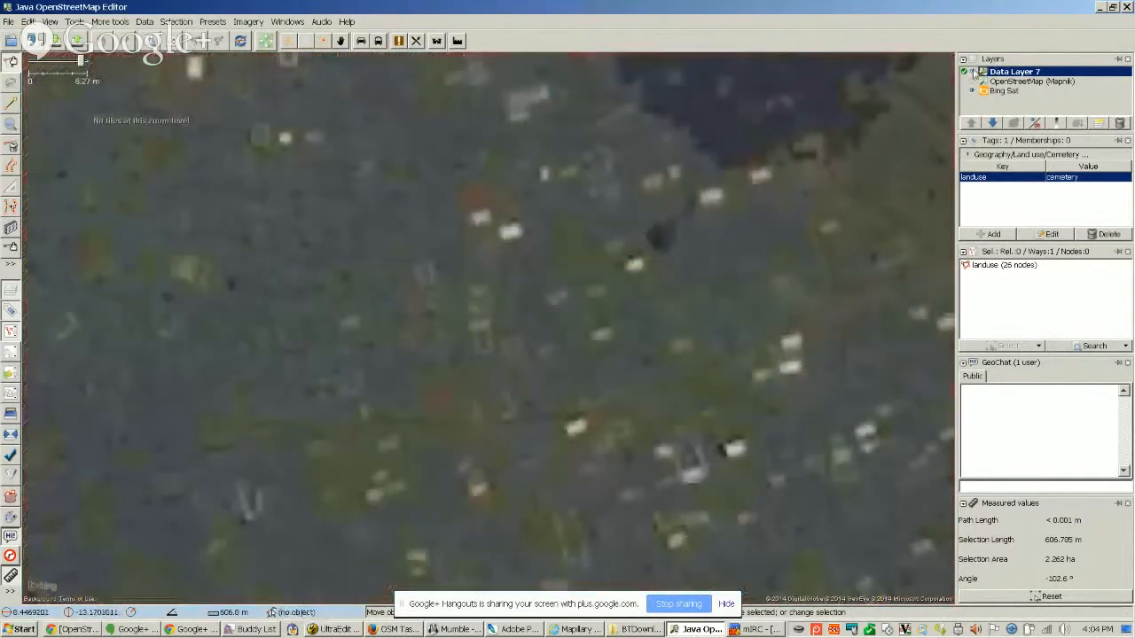
scroll(827, 235, down, 2)
drag(739, 381, 705, 443)
drag(702, 299, 701, 236)
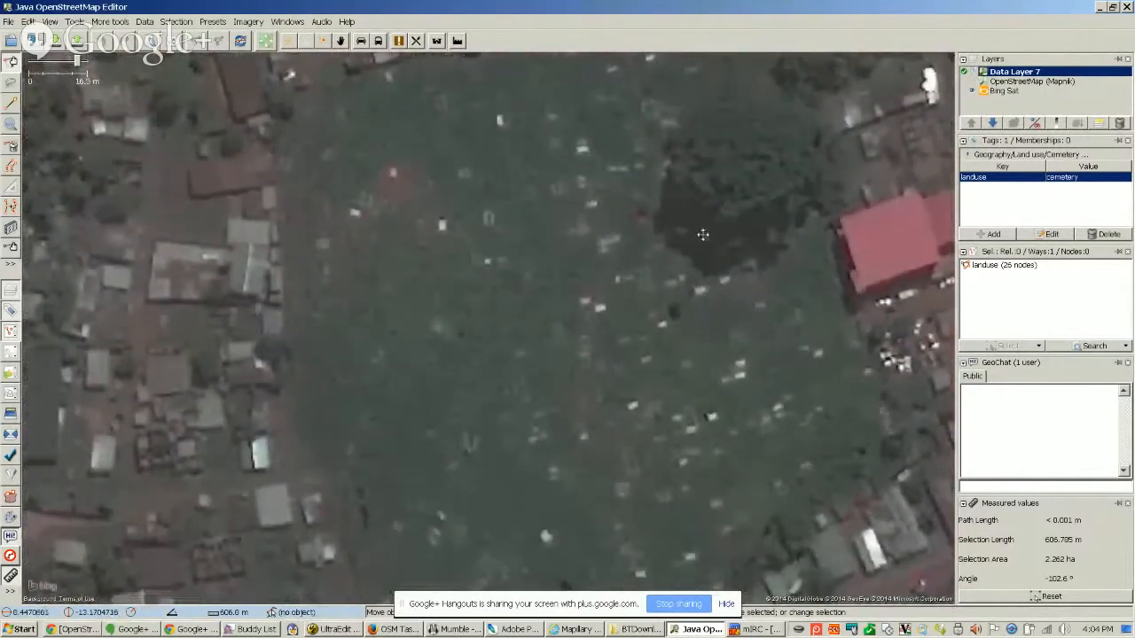
drag(739, 407, 715, 339)
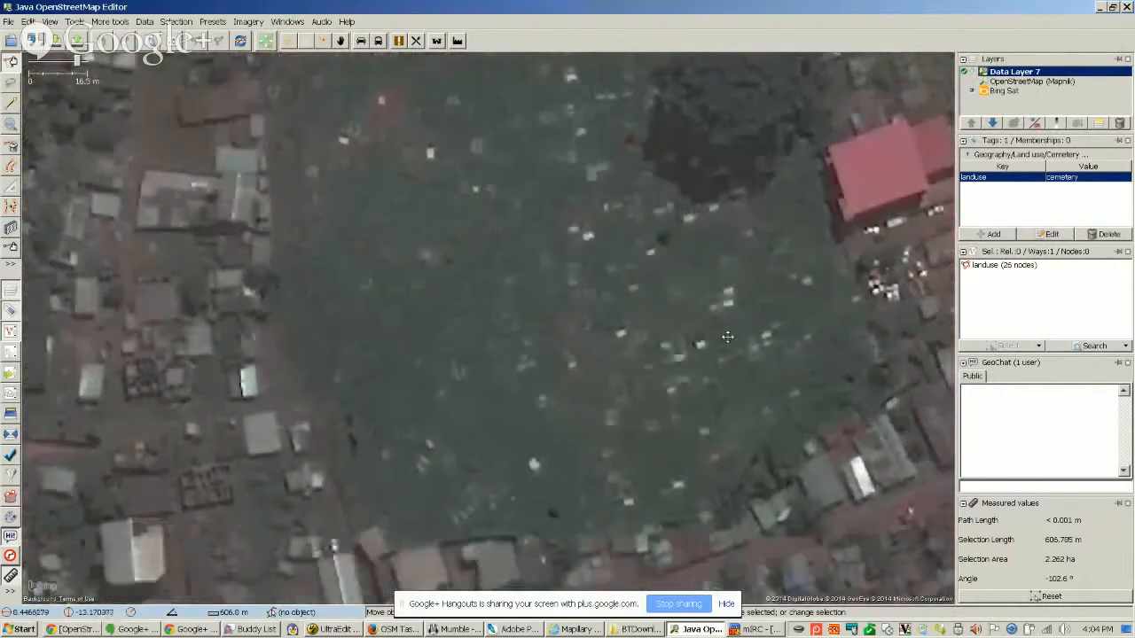
scroll(696, 402, up, 2)
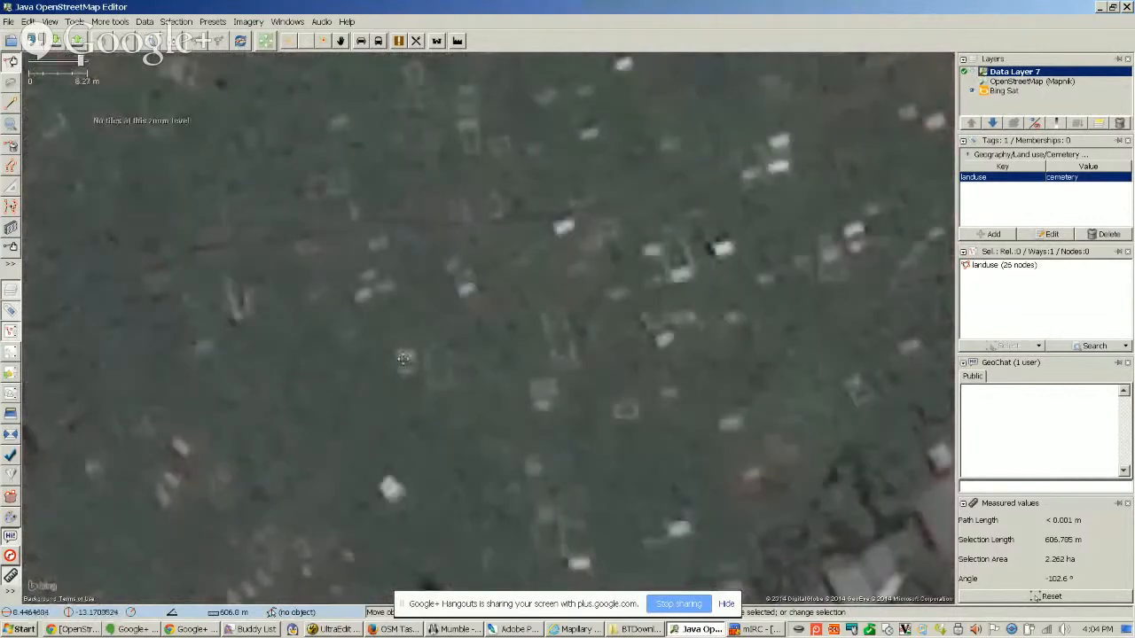
drag(404, 358, 495, 352)
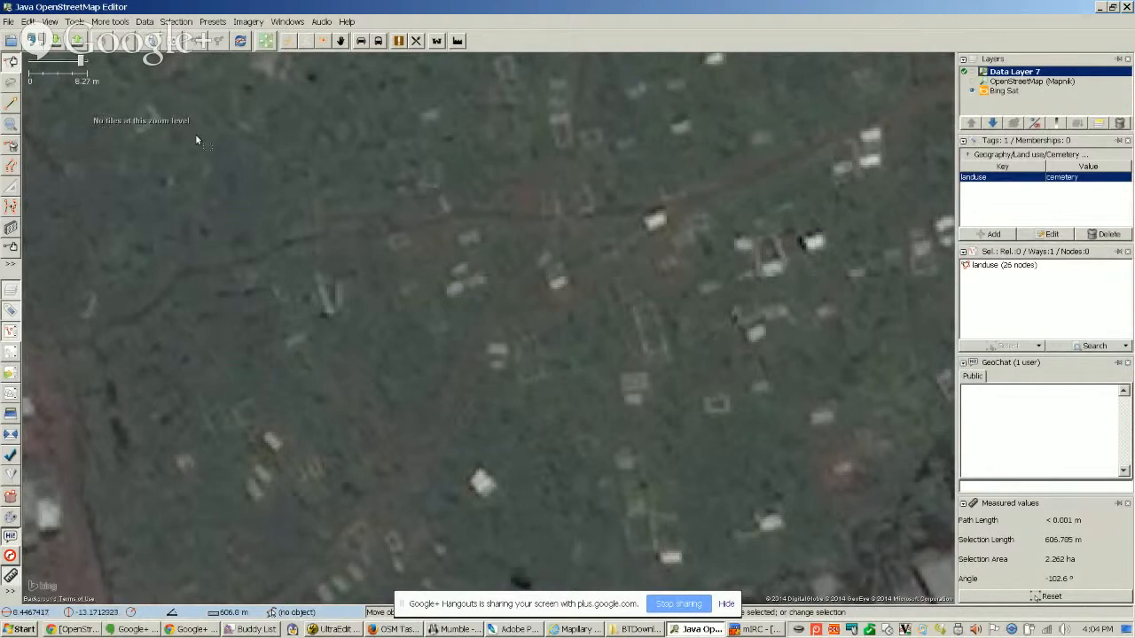
scroll(564, 390, down, 3)
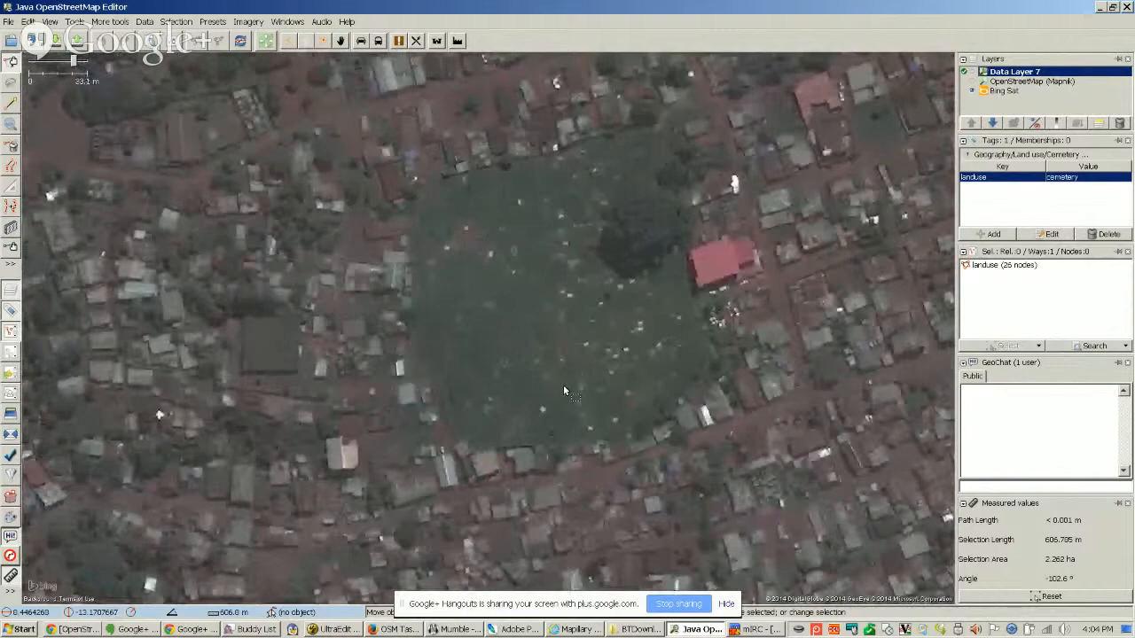
scroll(564, 388, down, 2)
scroll(571, 381, up, 4)
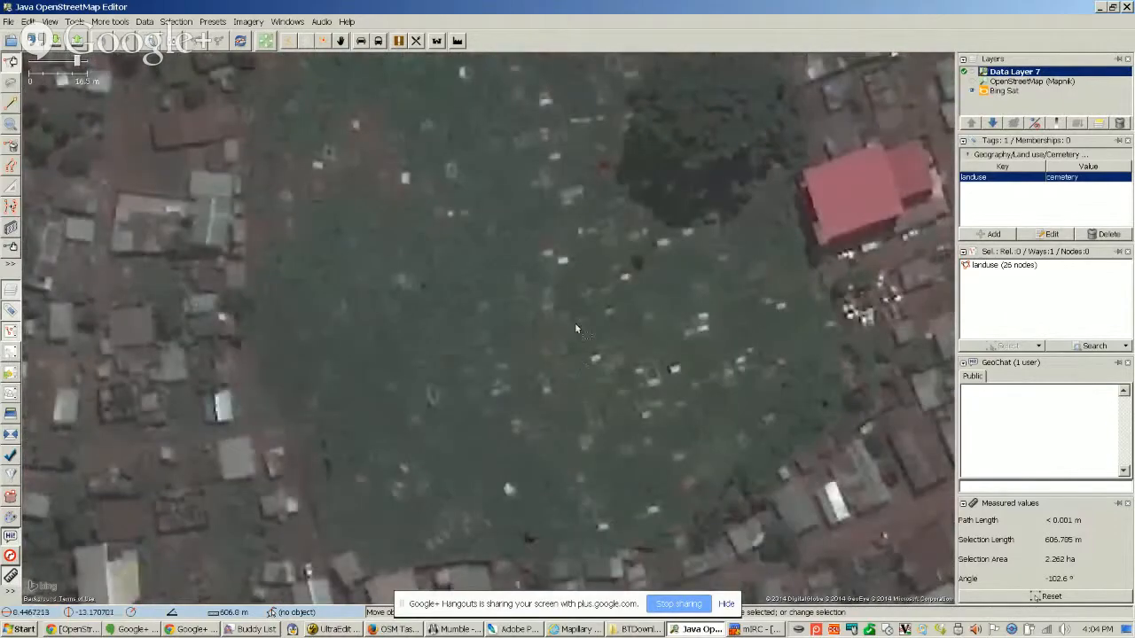
scroll(585, 313, down, 2)
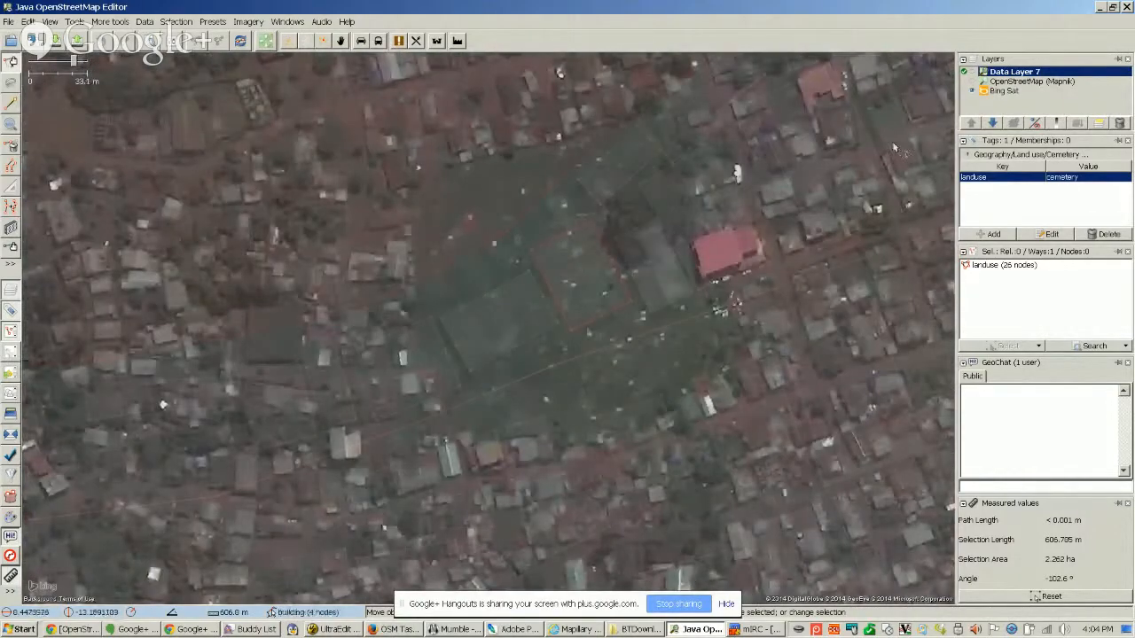
Inspect the edit history of the four-node building between the cemetery's southern edge and the road, and close the history
click(588, 323)
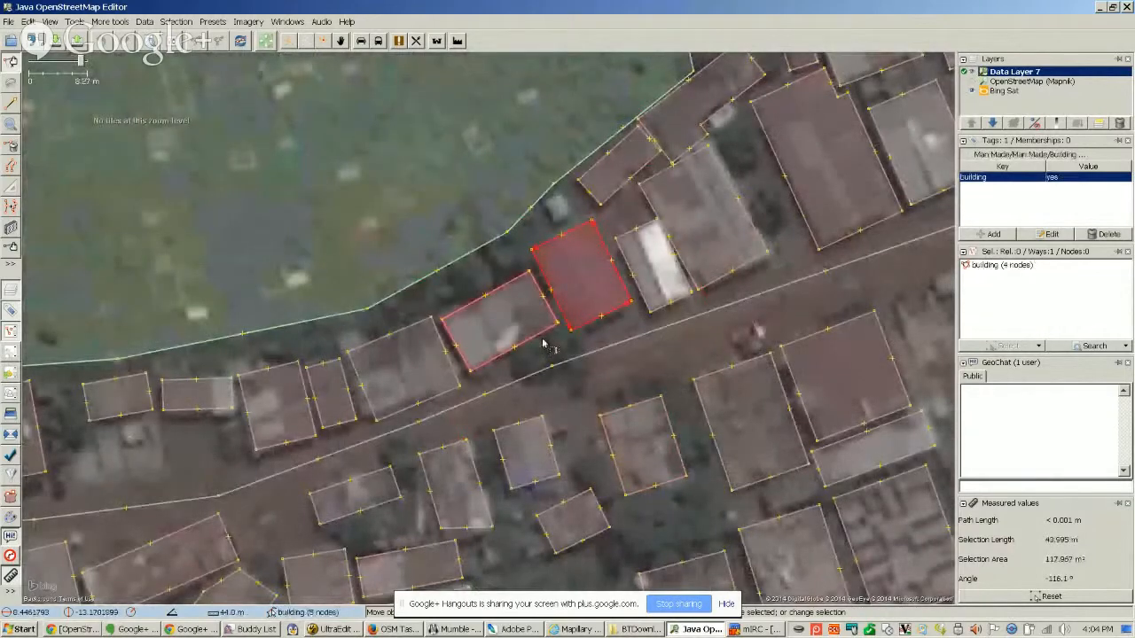
key(ctrl+h)
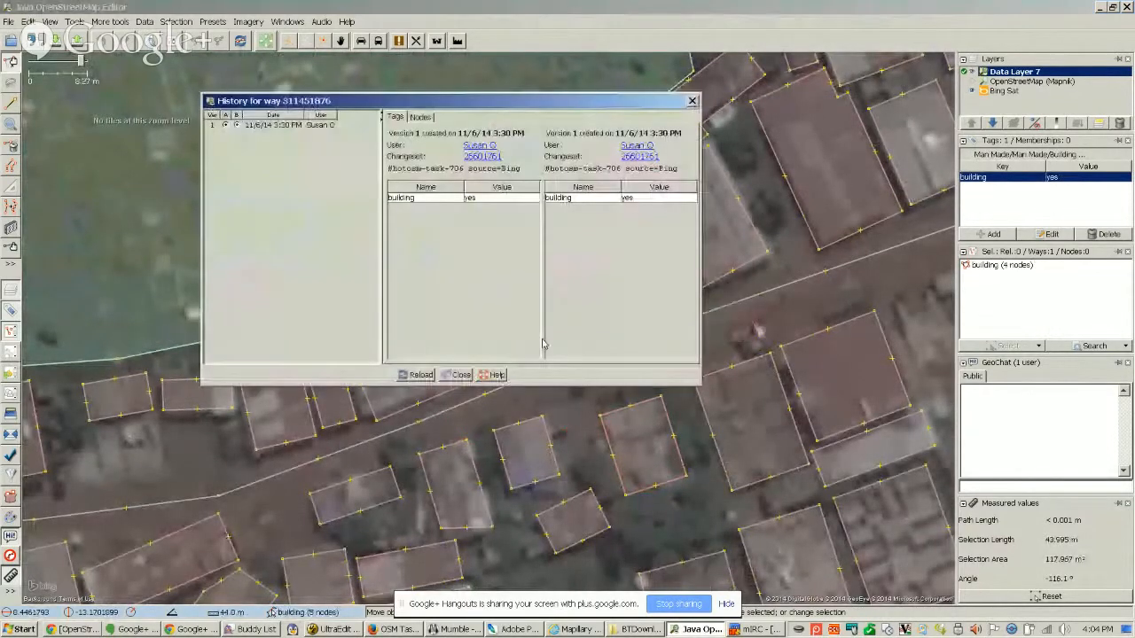
click(460, 376)
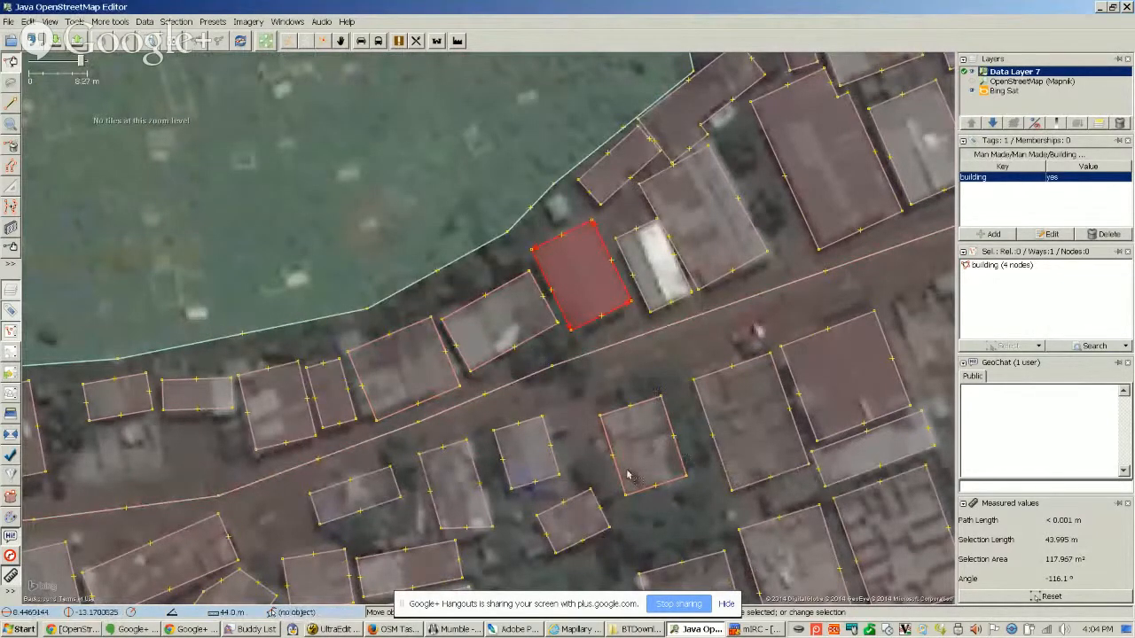
Inspect the edit history of the four-node building across the road to the southwest and close the history
drag(534, 544, 567, 431)
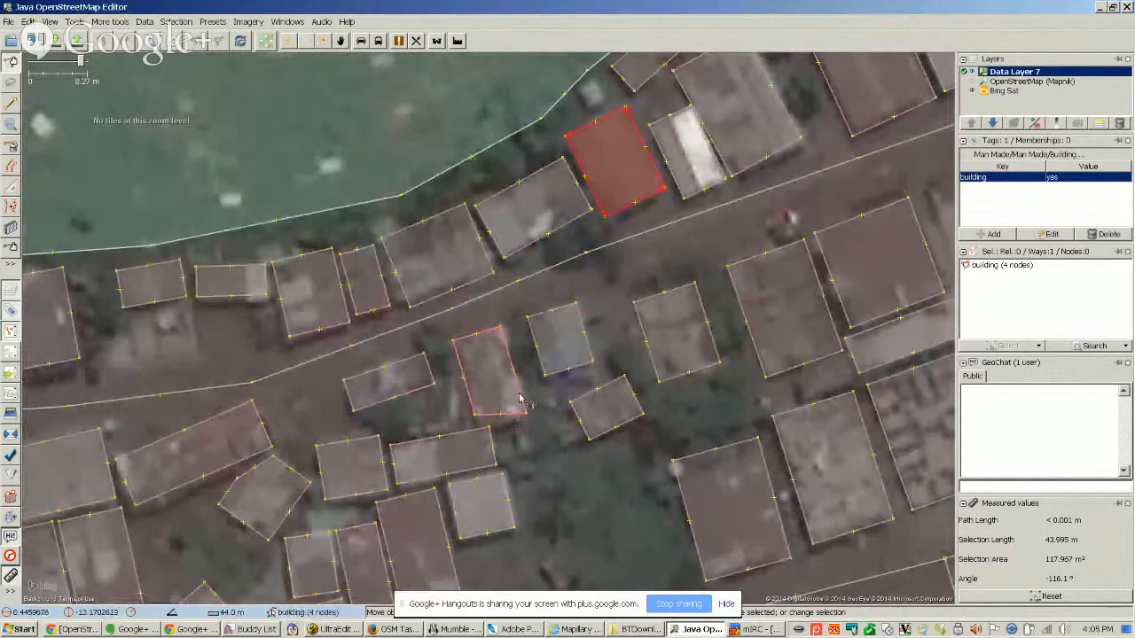
click(523, 401)
key(ctrl+h)
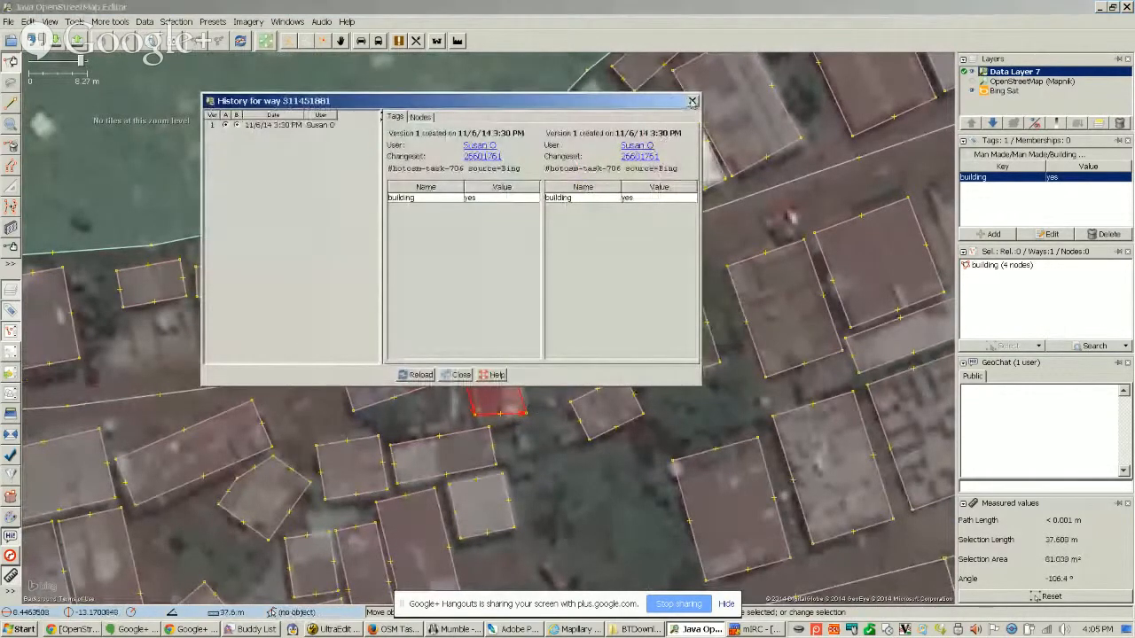
click(692, 100)
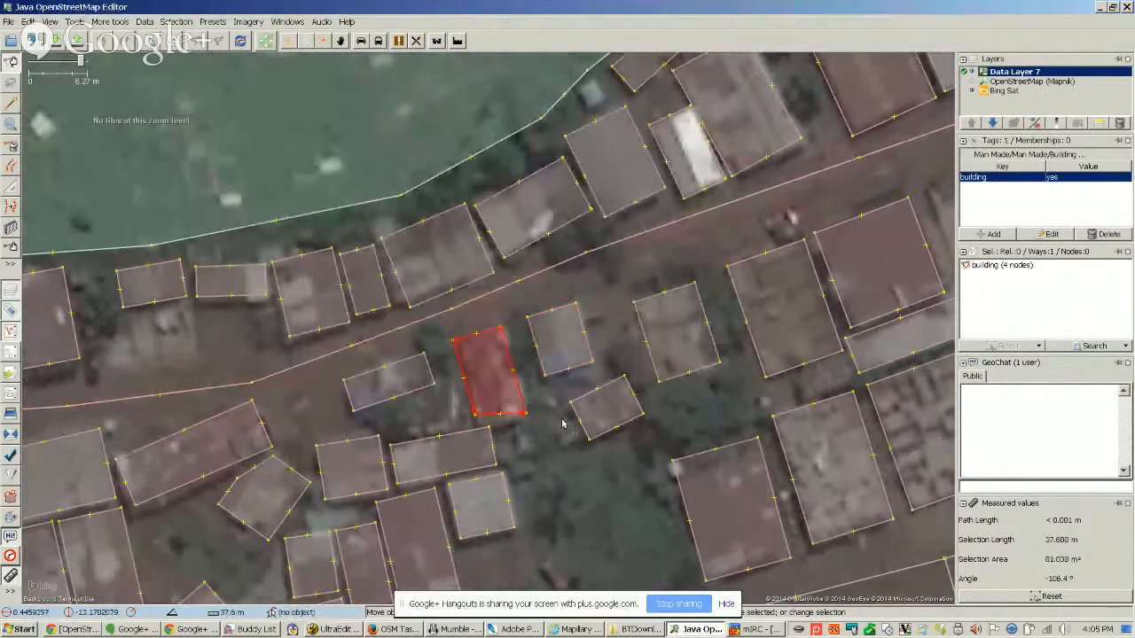
Orthogonalize the selected four-node building south of the road and shift it slightly to align with its roof
key(q)
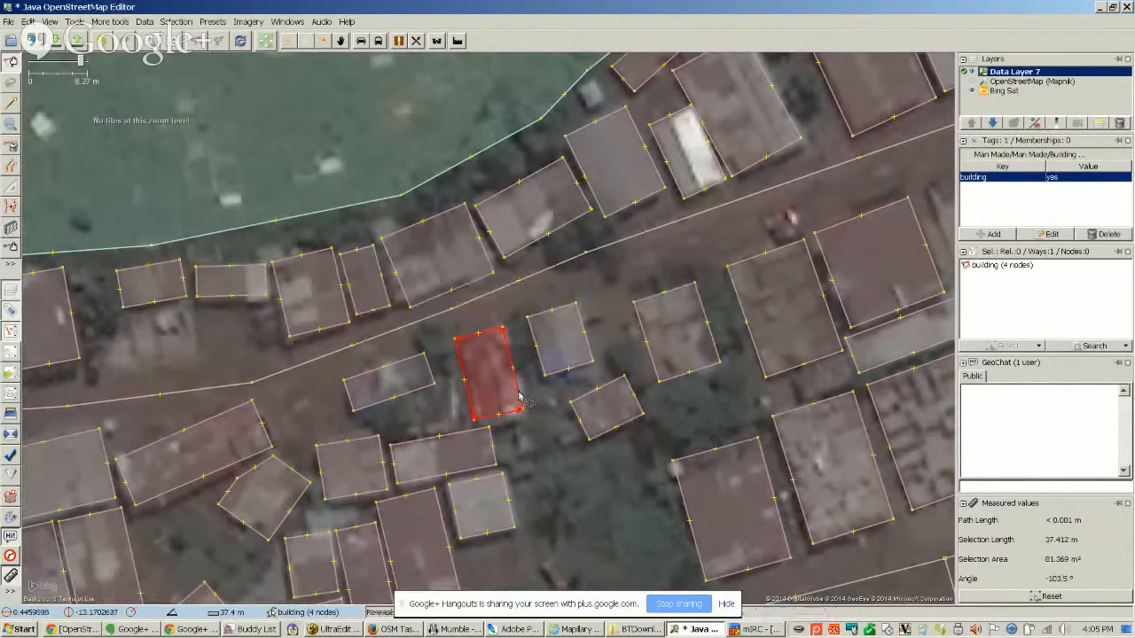
drag(518, 392, 520, 391)
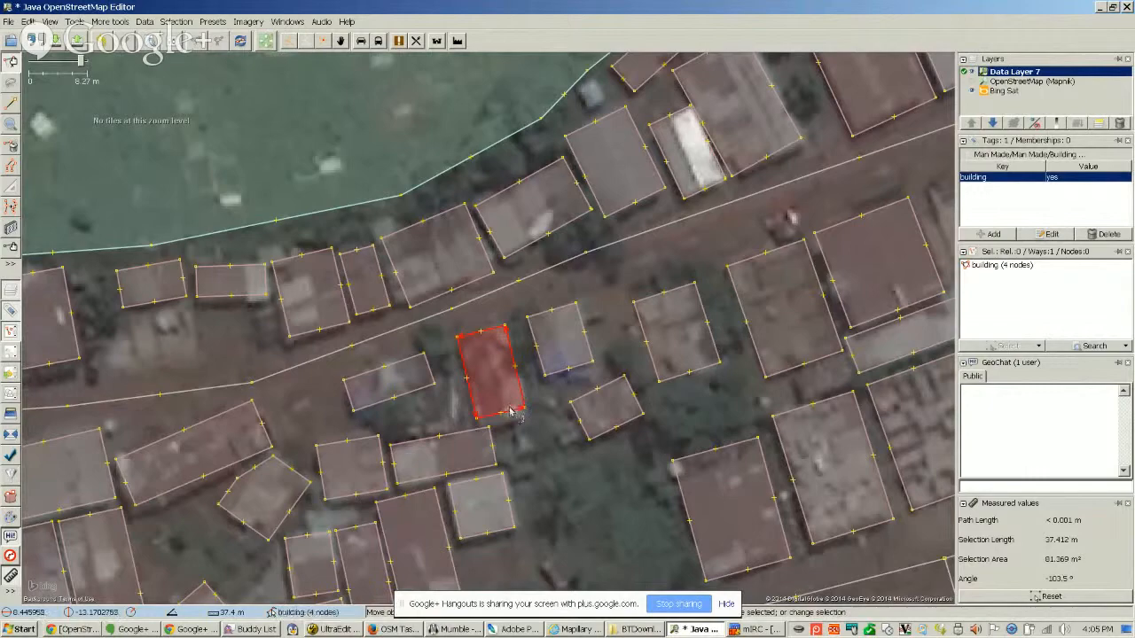
Try moving the five-node building beside the long building south of the road off its roof, and undo the move
scroll(512, 410, down, 1)
drag(539, 469, 626, 374)
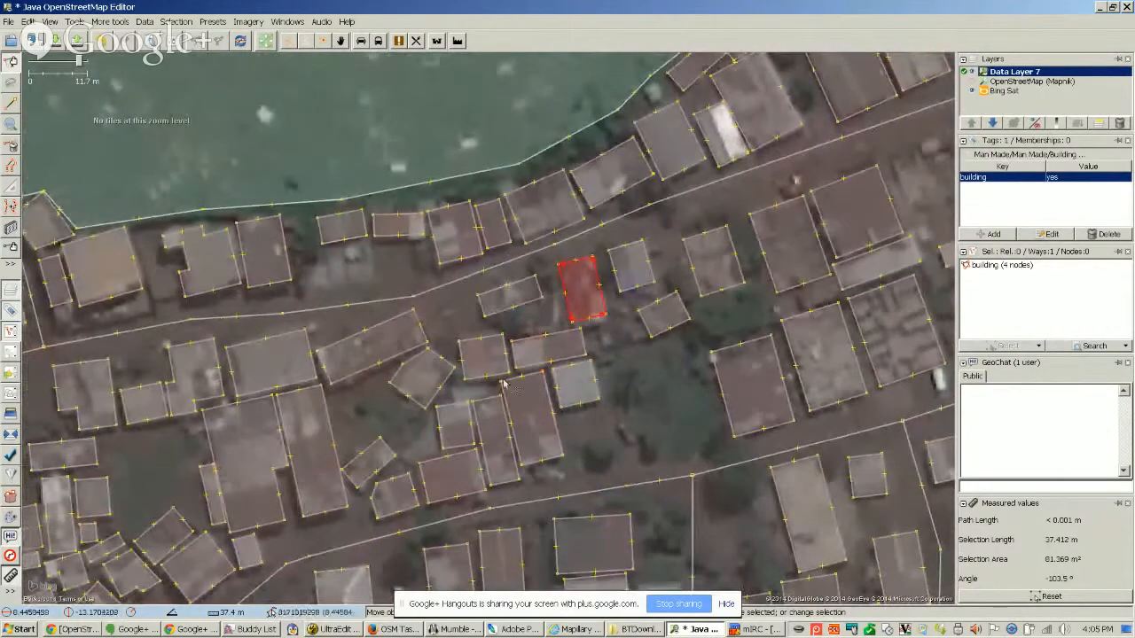
scroll(483, 426, up, 2)
drag(350, 432, 500, 379)
click(519, 288)
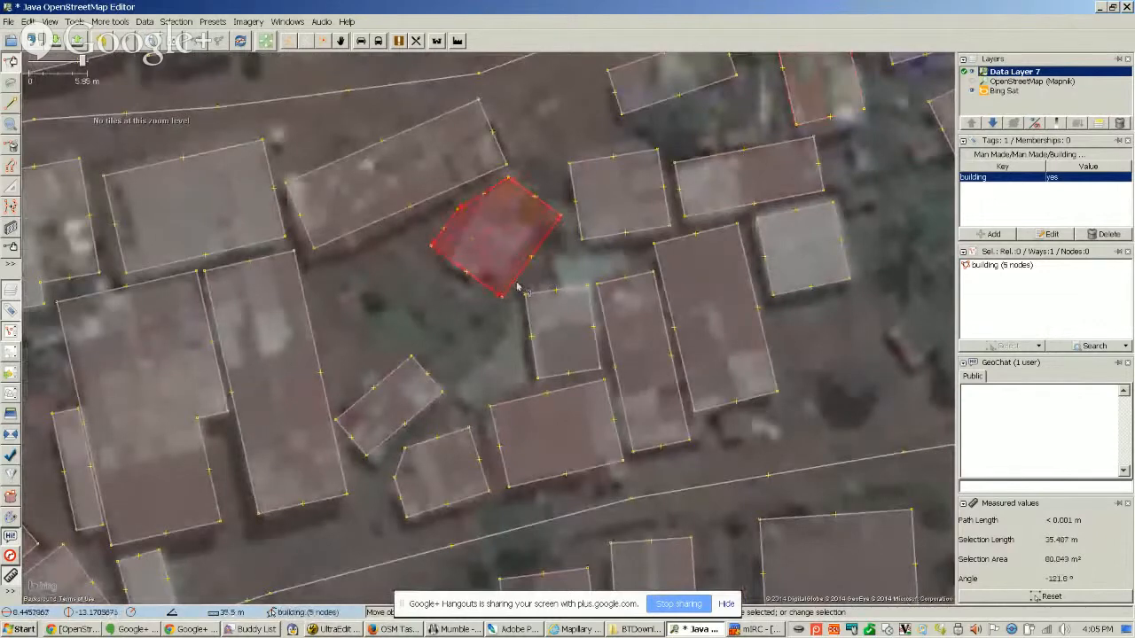
drag(518, 288, 504, 388)
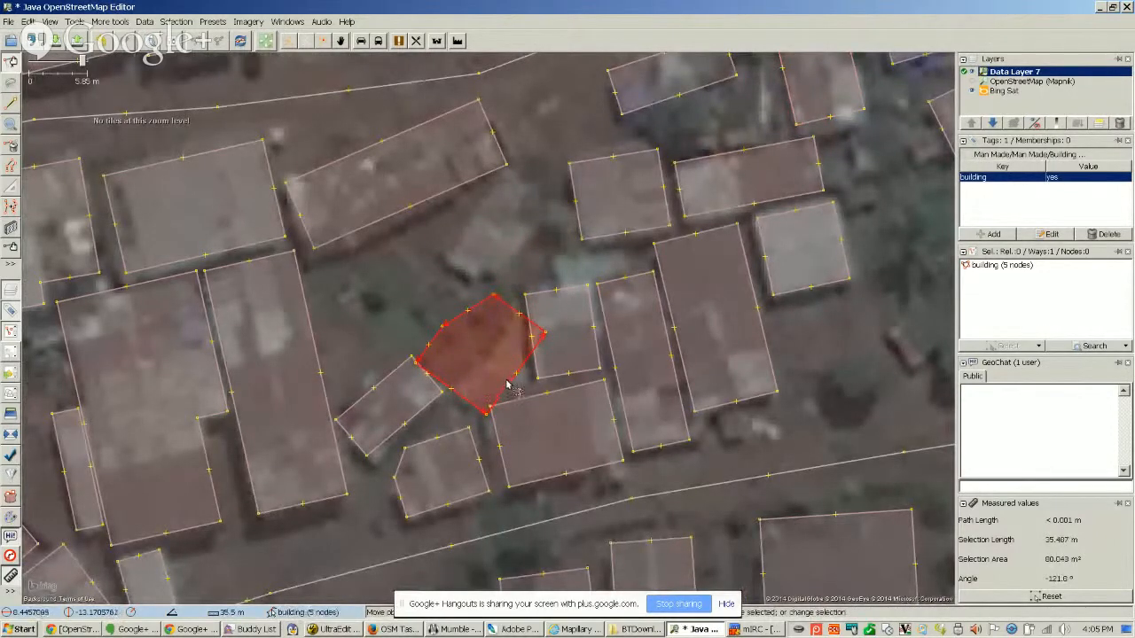
key(ctrl+z)
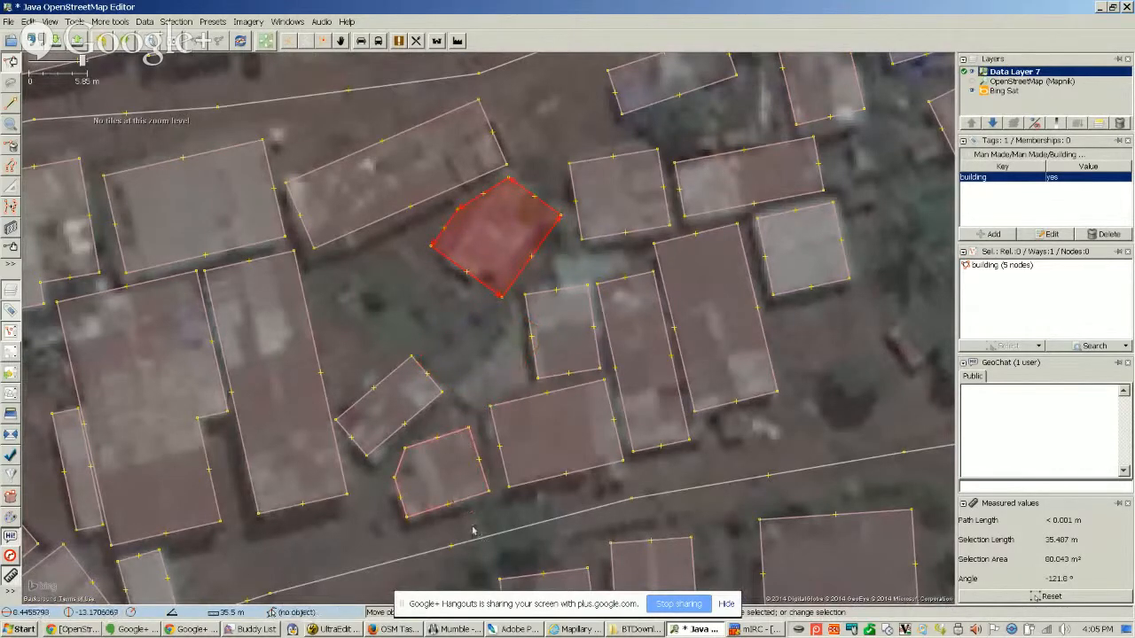
Move the five-node building aside to expose its roof in the imagery, and delete the building
mouse_move(476, 530)
mouse_down()
mouse_move(491, 510)
mouse_move(490, 547)
mouse_up()
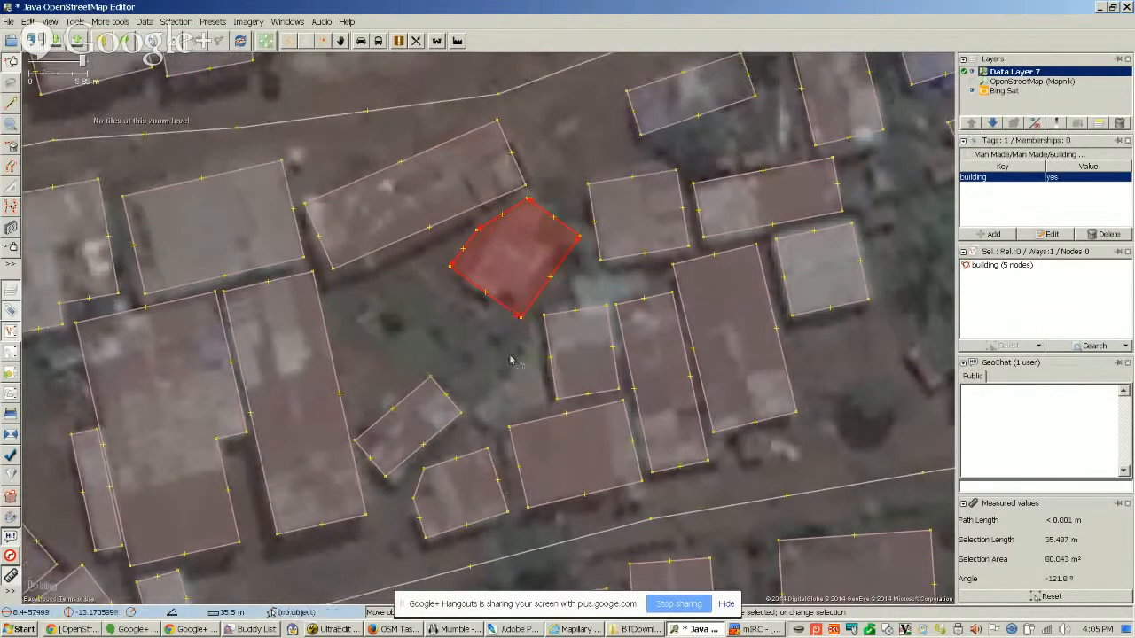
drag(501, 307, 517, 407)
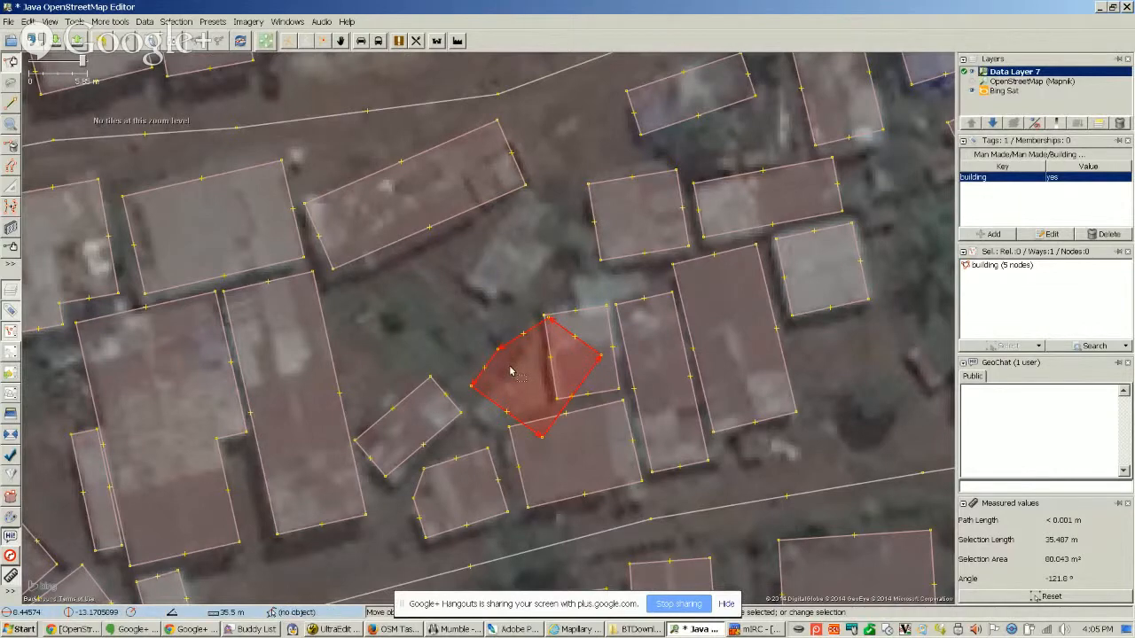
key(Delete)
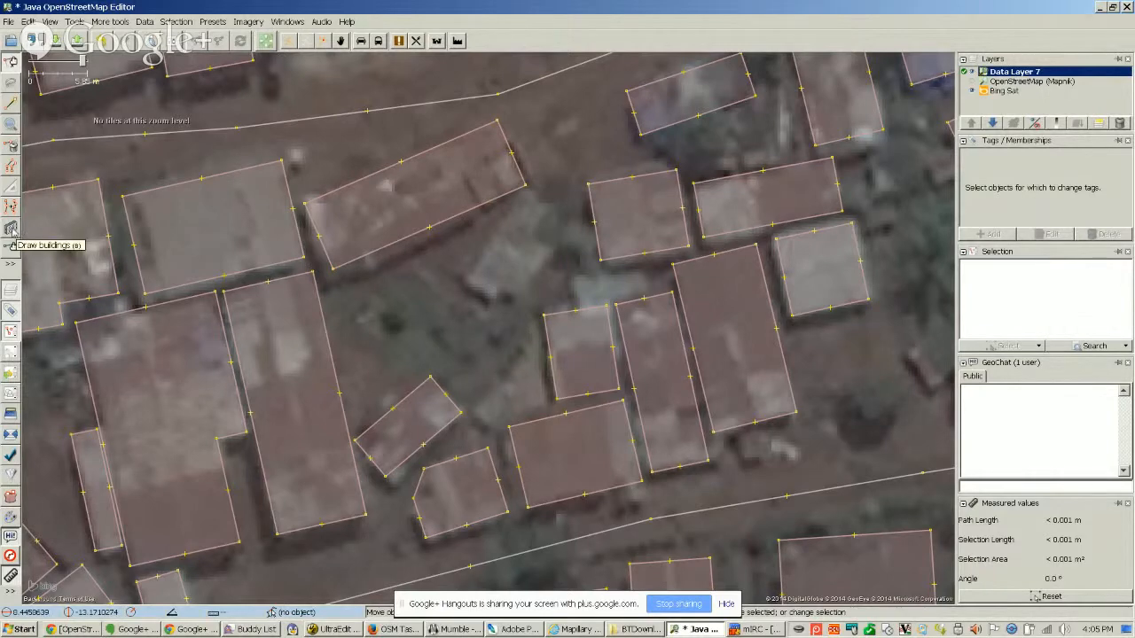
Draw a rectangular building about 10.9 m wide over the exposed roof, overlapping the eastern end of the neighbouring long building
click(12, 228)
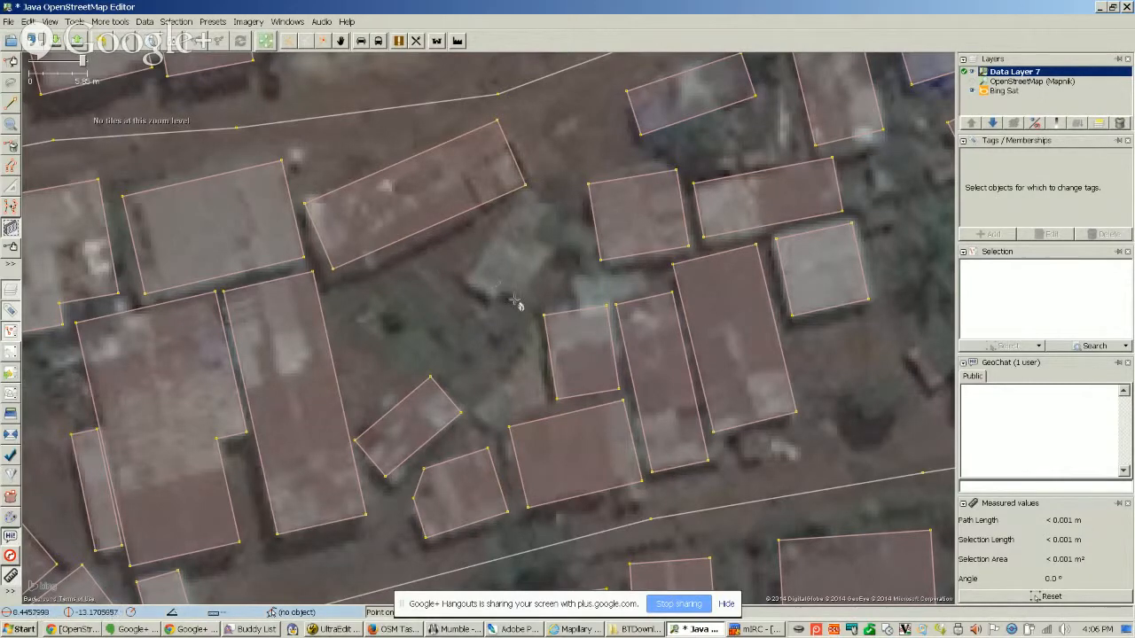
click(429, 258)
click(512, 309)
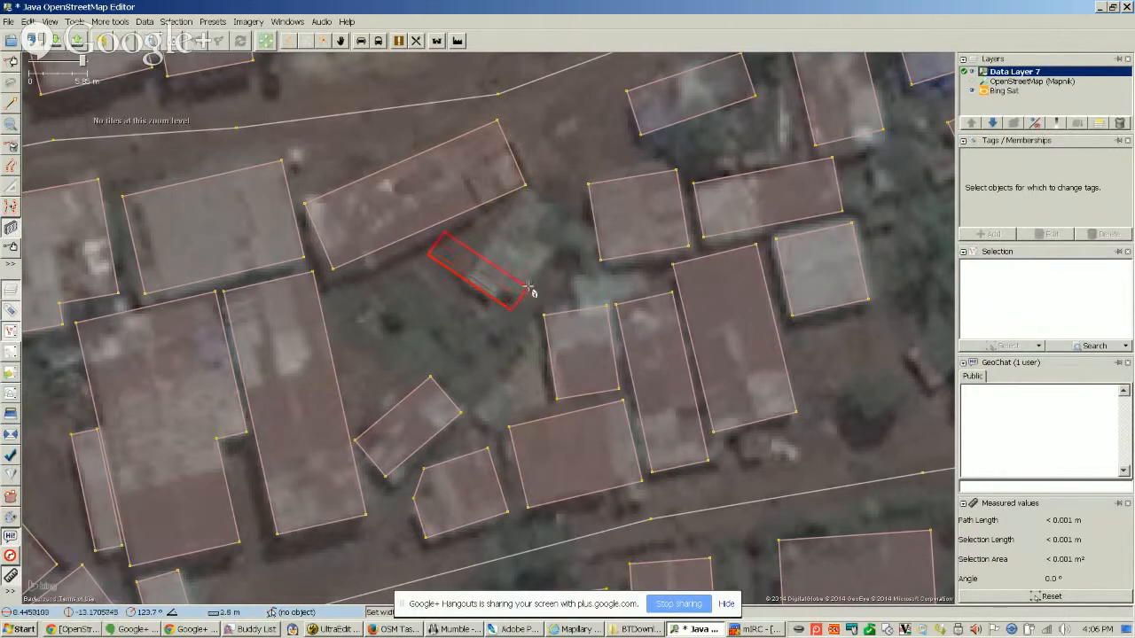
click(576, 224)
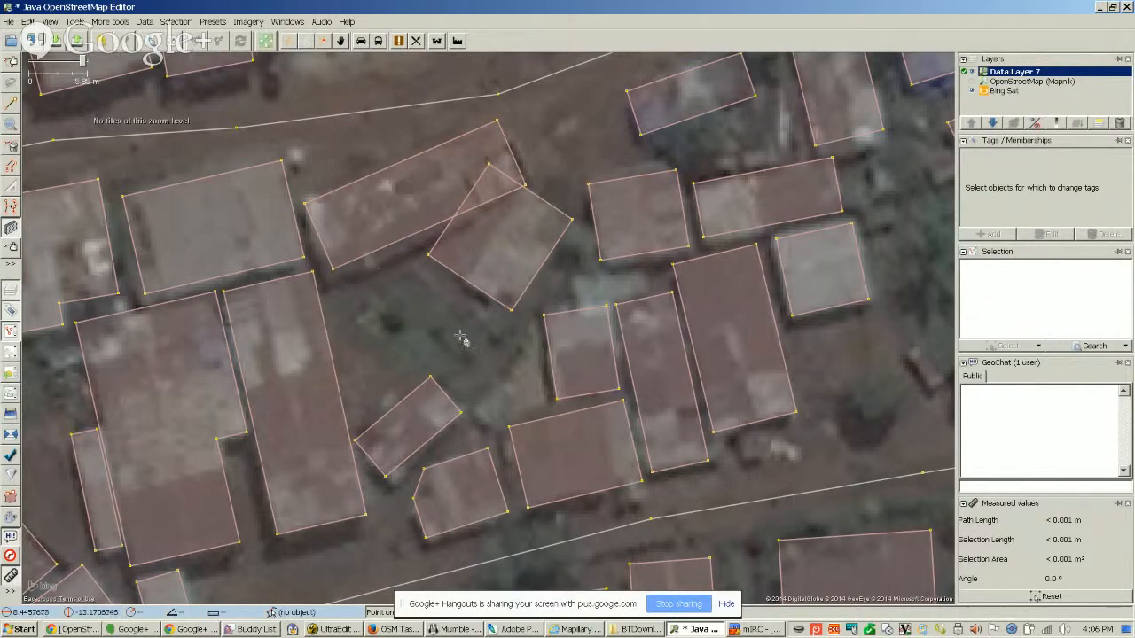
Join the long building and the overlapping rectangular building into one outline with Join overlapping Areas
key(s)
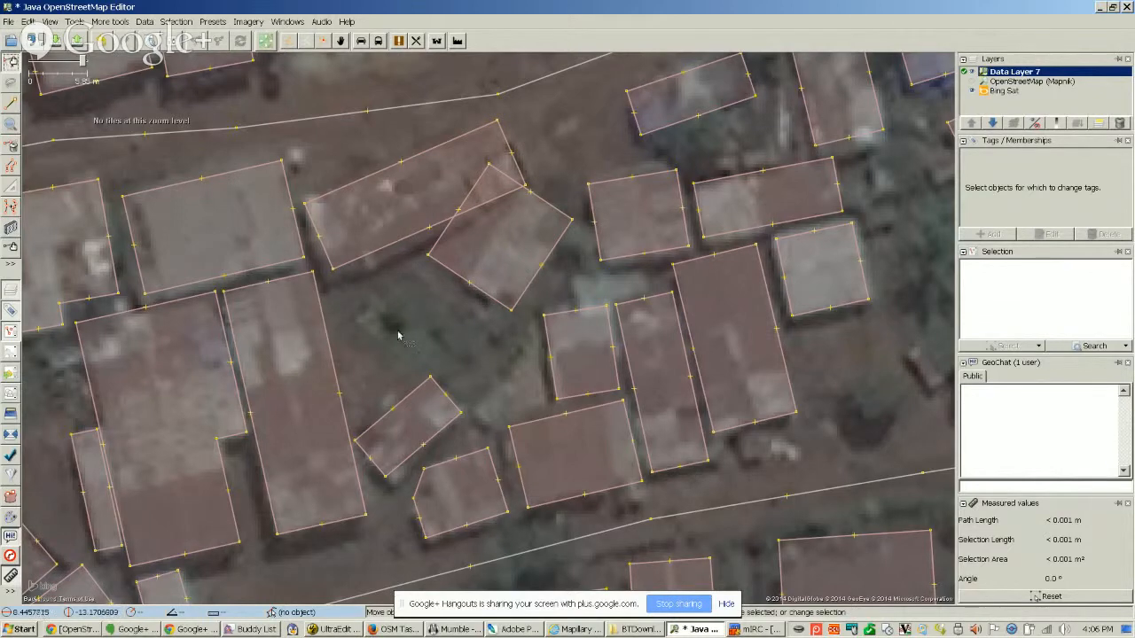
click(391, 249)
shift+click(452, 273)
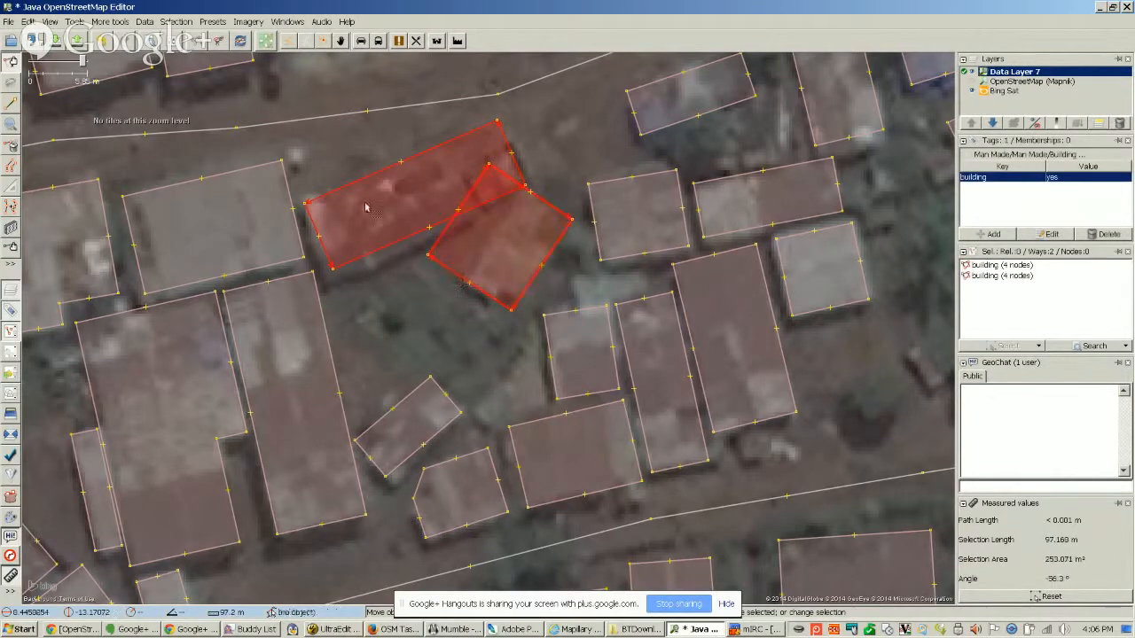
click(75, 21)
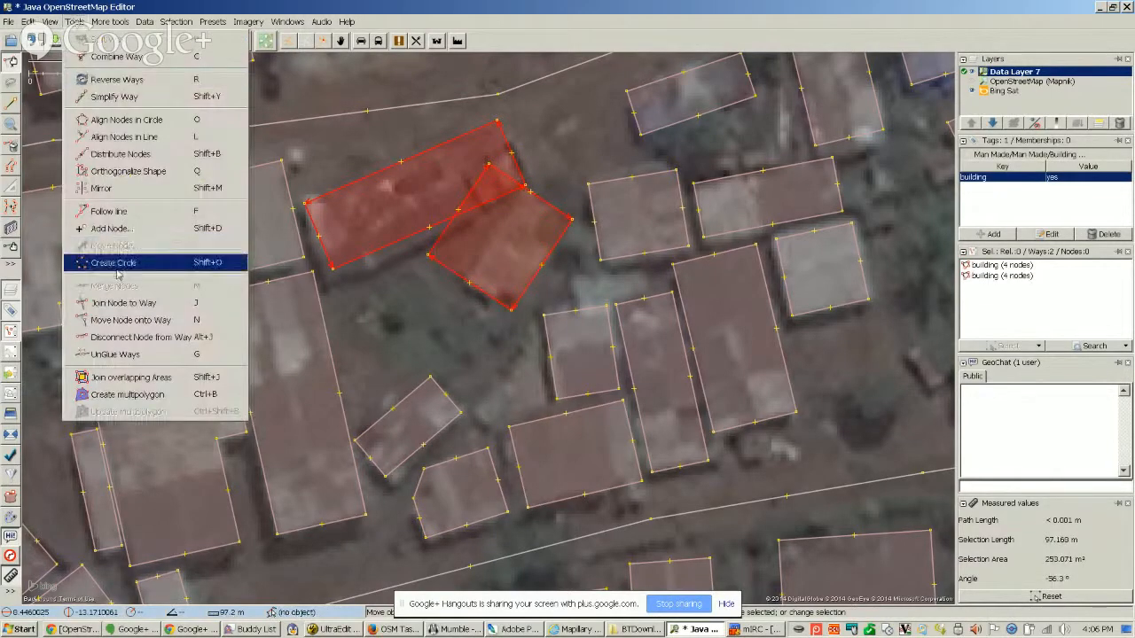
click(146, 379)
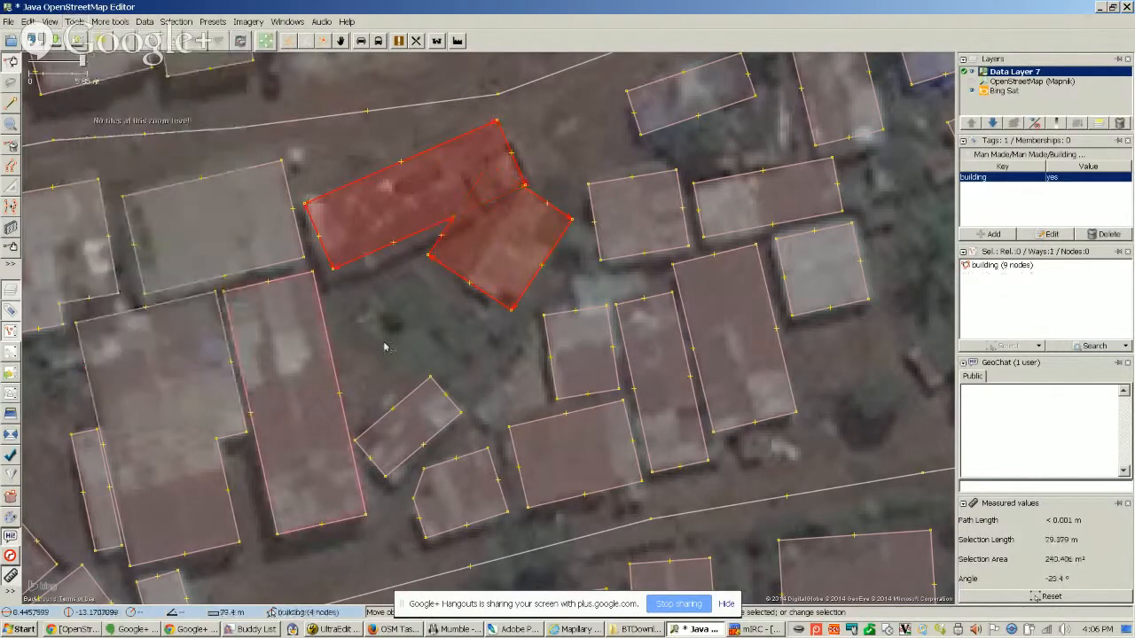
Examine the joined building's outline against the imagery, clear the selection, and look over the mapped buildings to the southwest
click(418, 330)
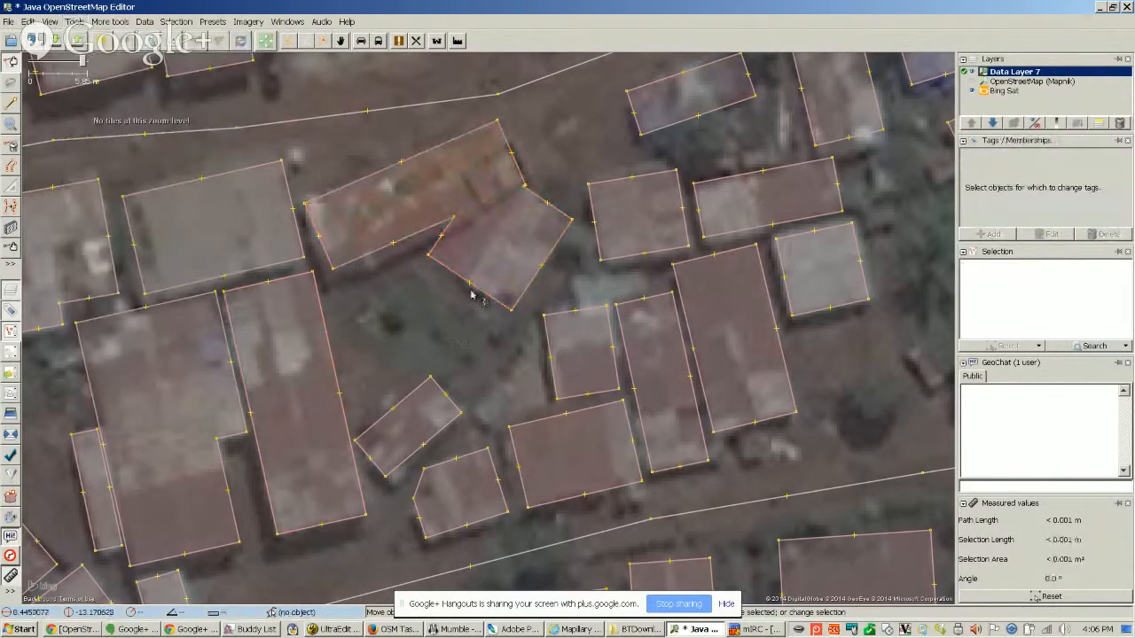
click(448, 276)
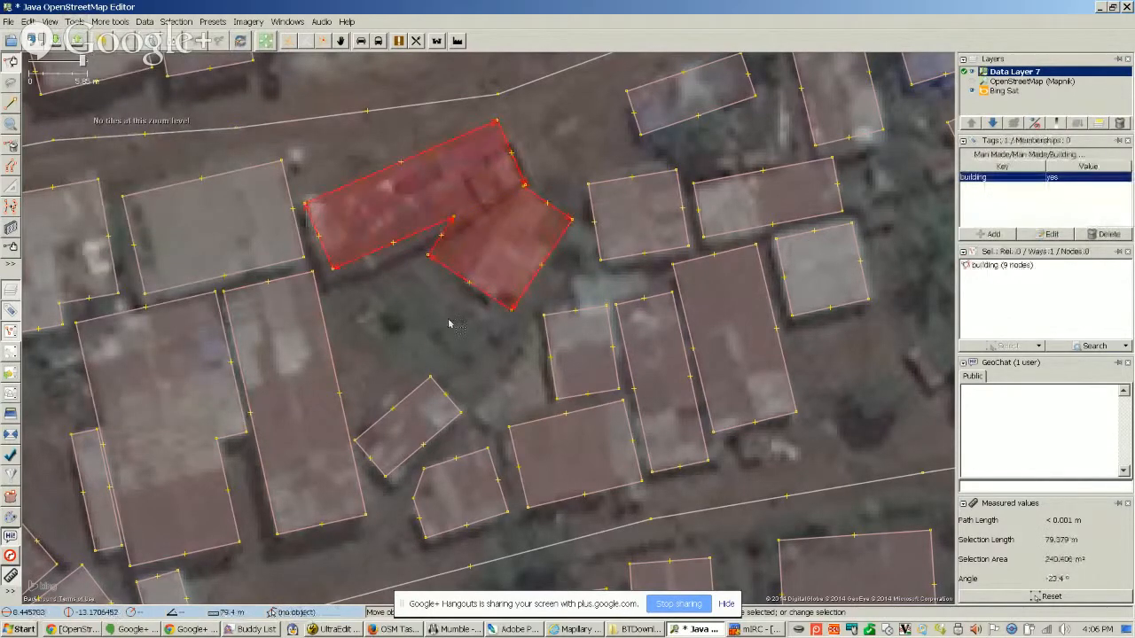
scroll(416, 296, up, 3)
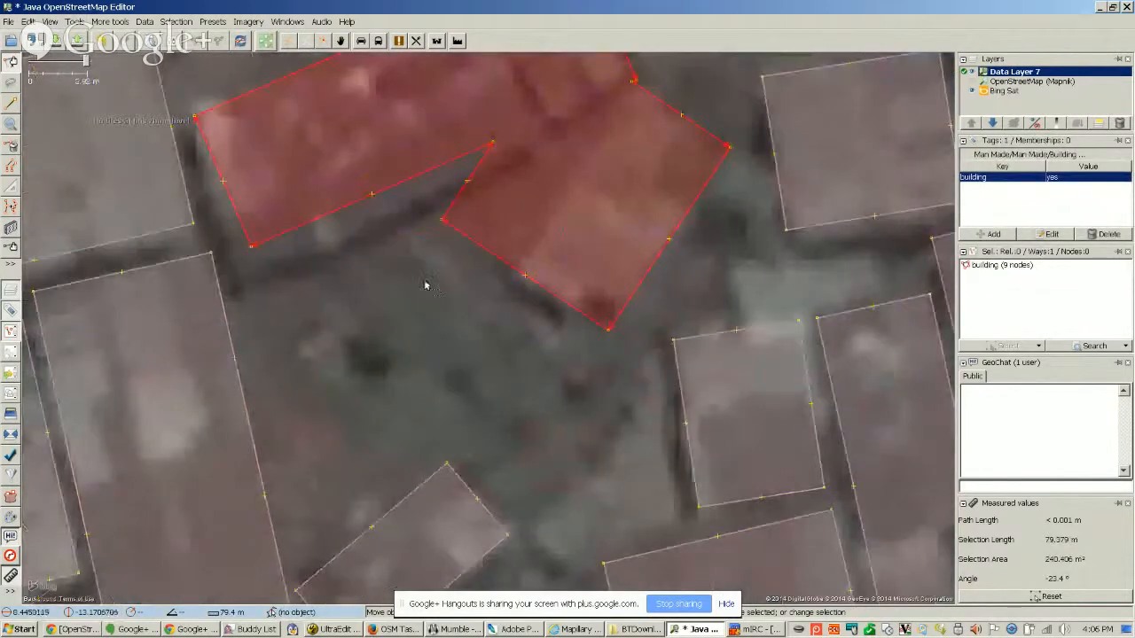
scroll(476, 430, down, 1)
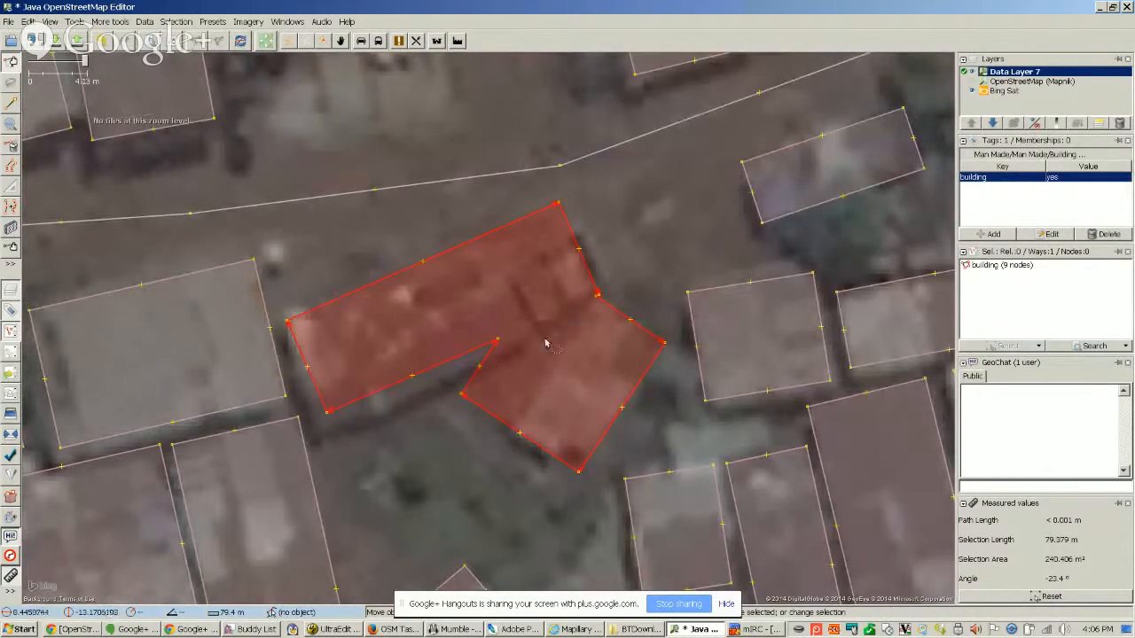
scroll(546, 380, down, 4)
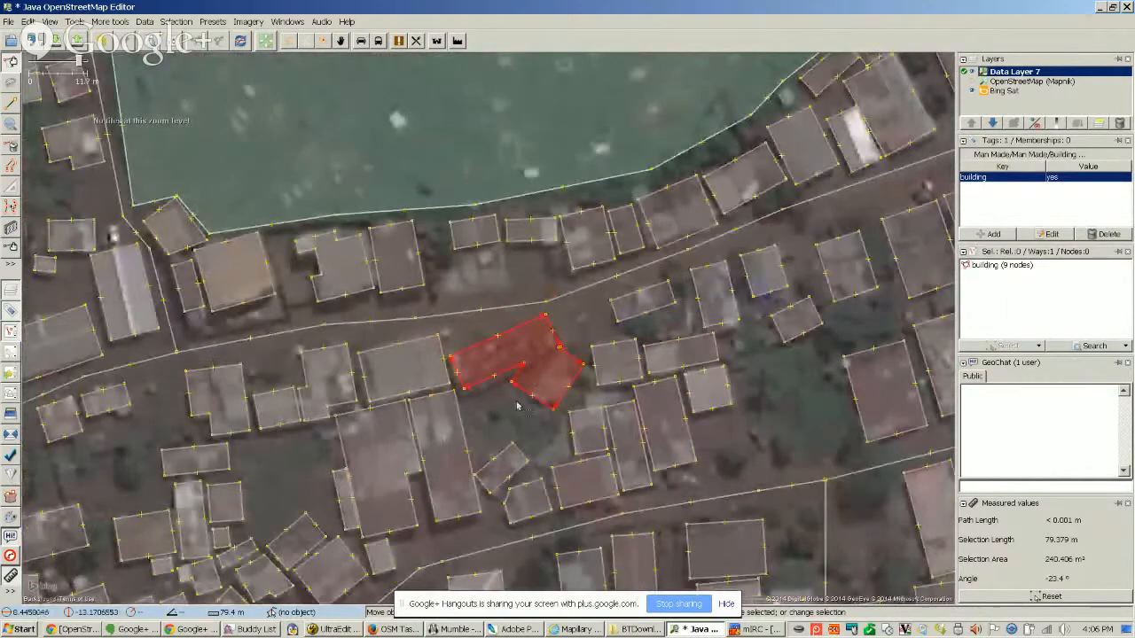
click(498, 426)
drag(498, 425, 508, 347)
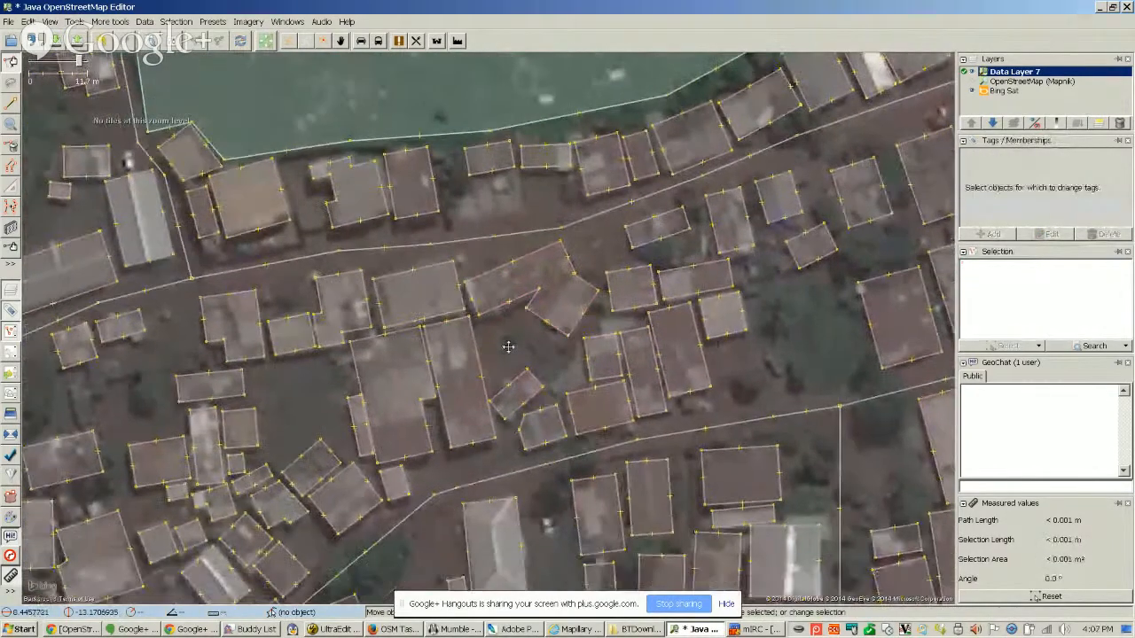
drag(280, 412, 414, 420)
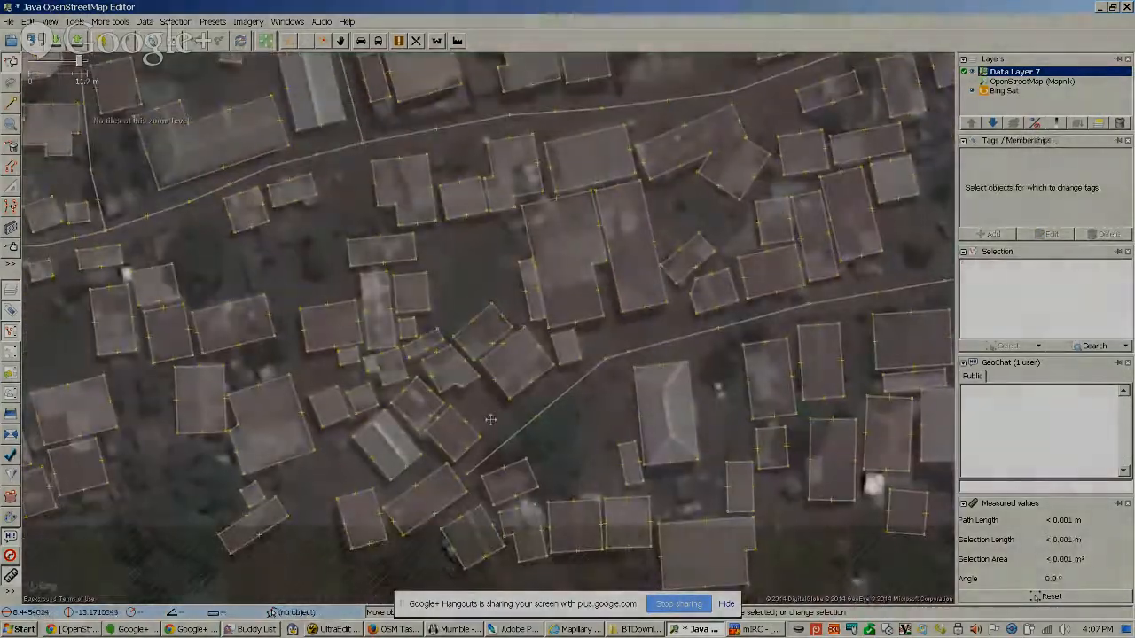